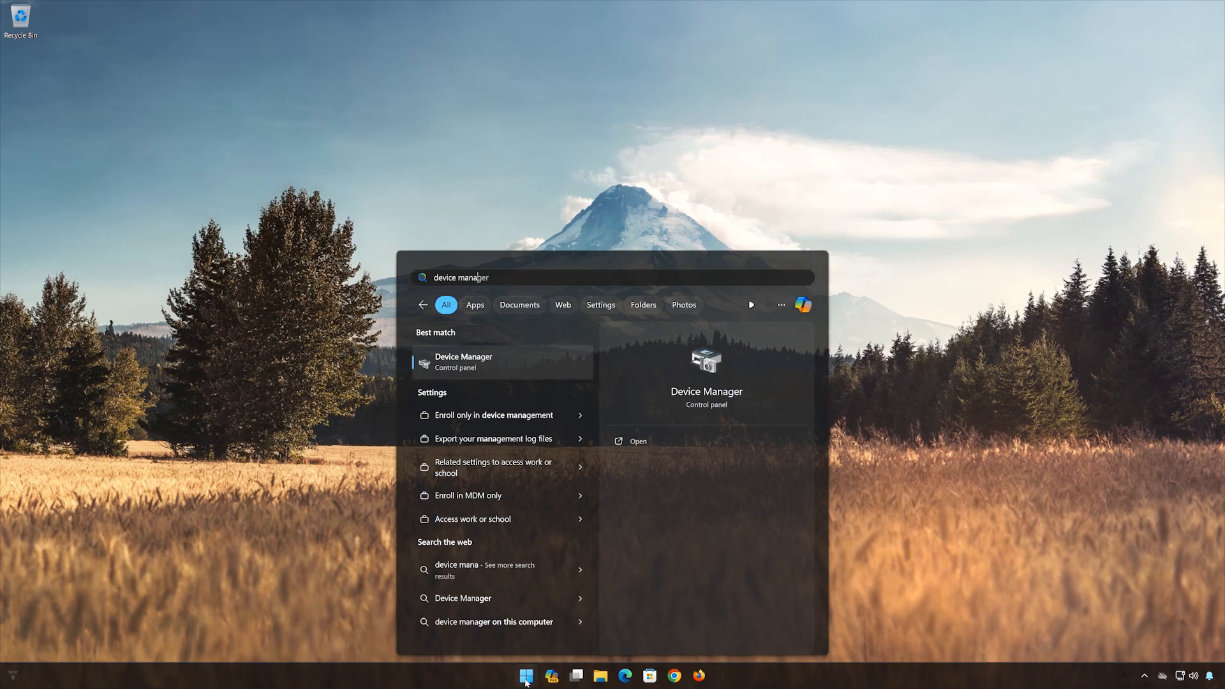
# - Open Device Manager and show the driver properties of the NECVMWar VMware SATA CD01 drive under DVD/CD-ROM drives
pyautogui.click(511, 368)
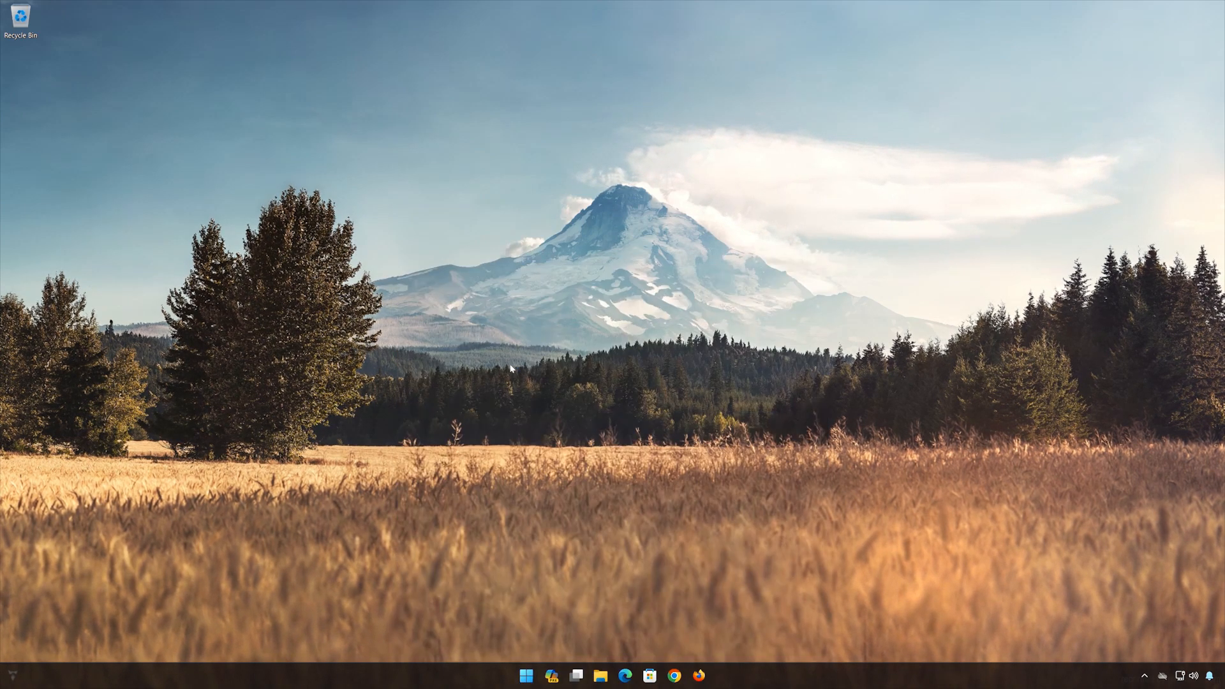
pyautogui.moveTo(314, 39); pyautogui.dragTo(716, 183)
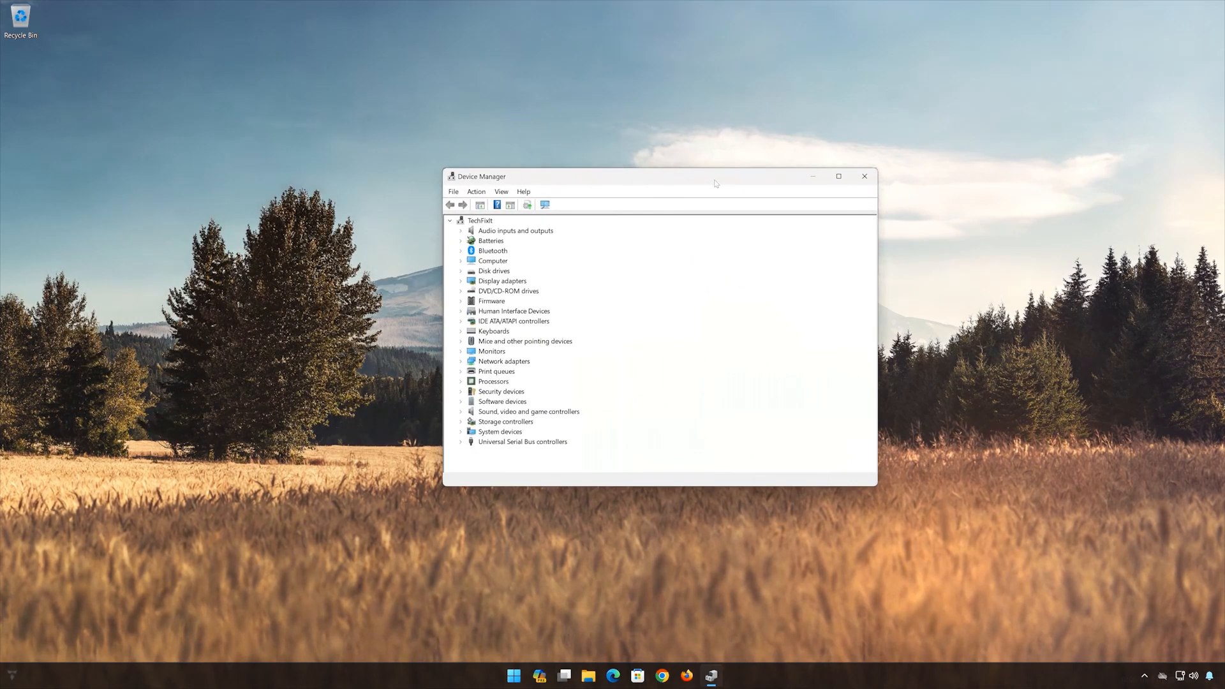
pyautogui.click(461, 291)
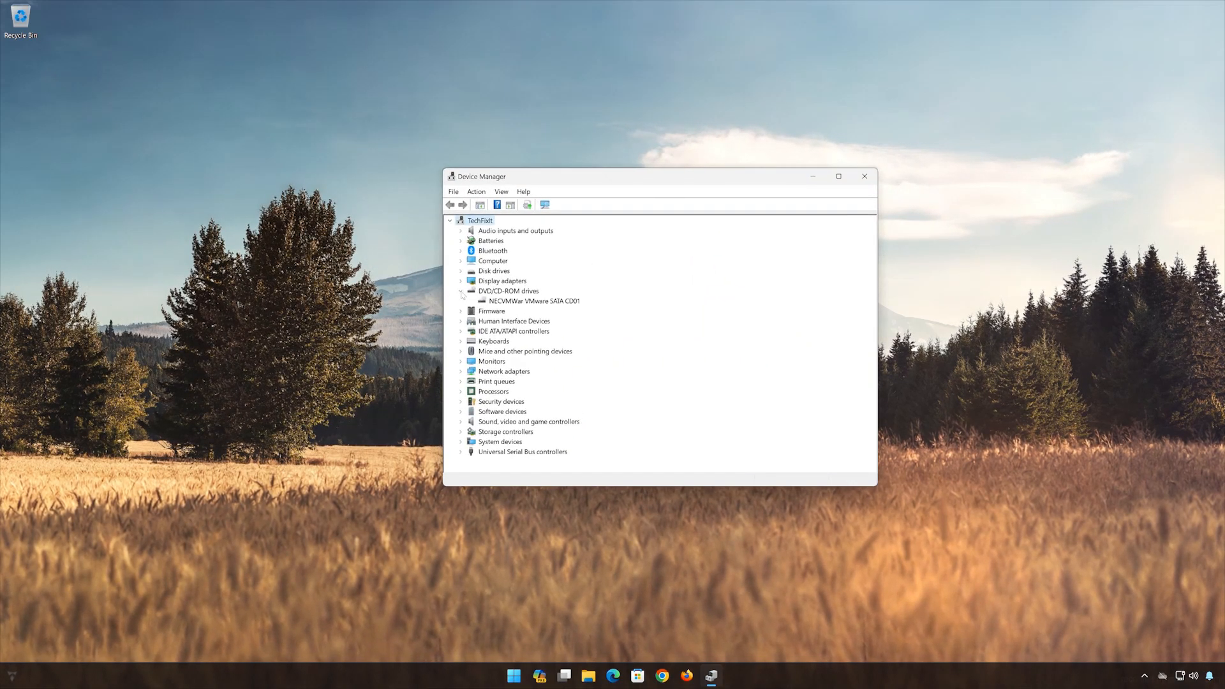
pyautogui.click(558, 302)
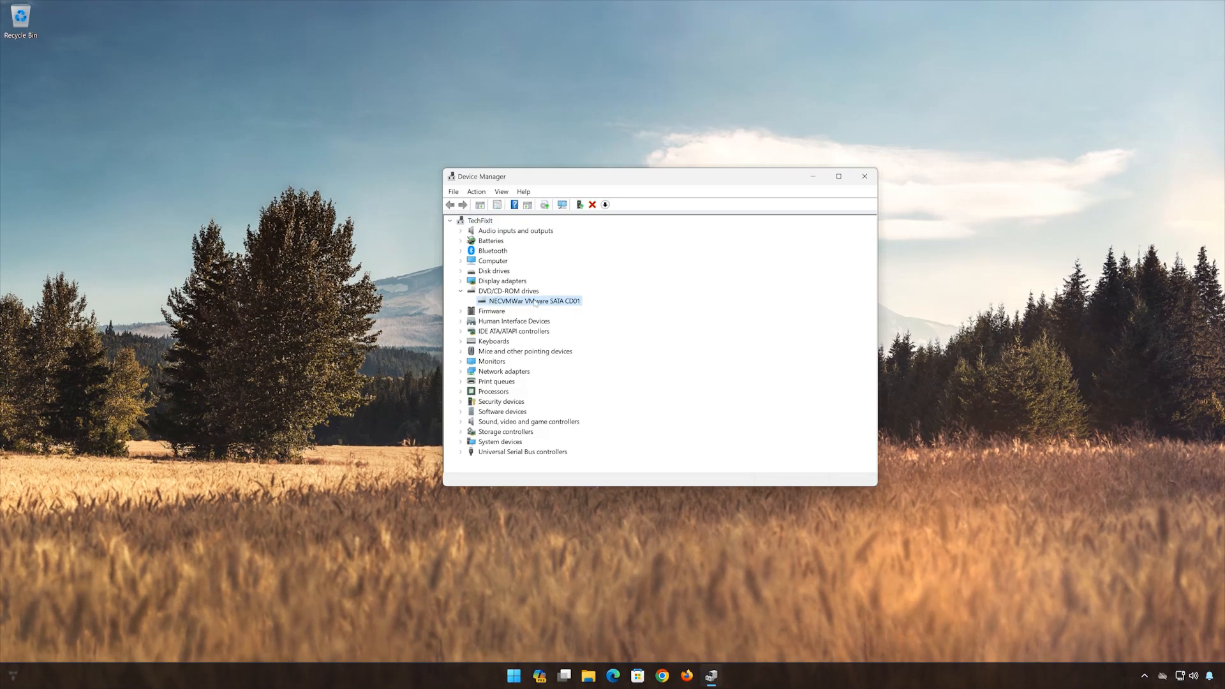
pyautogui.rightClick(535, 302)
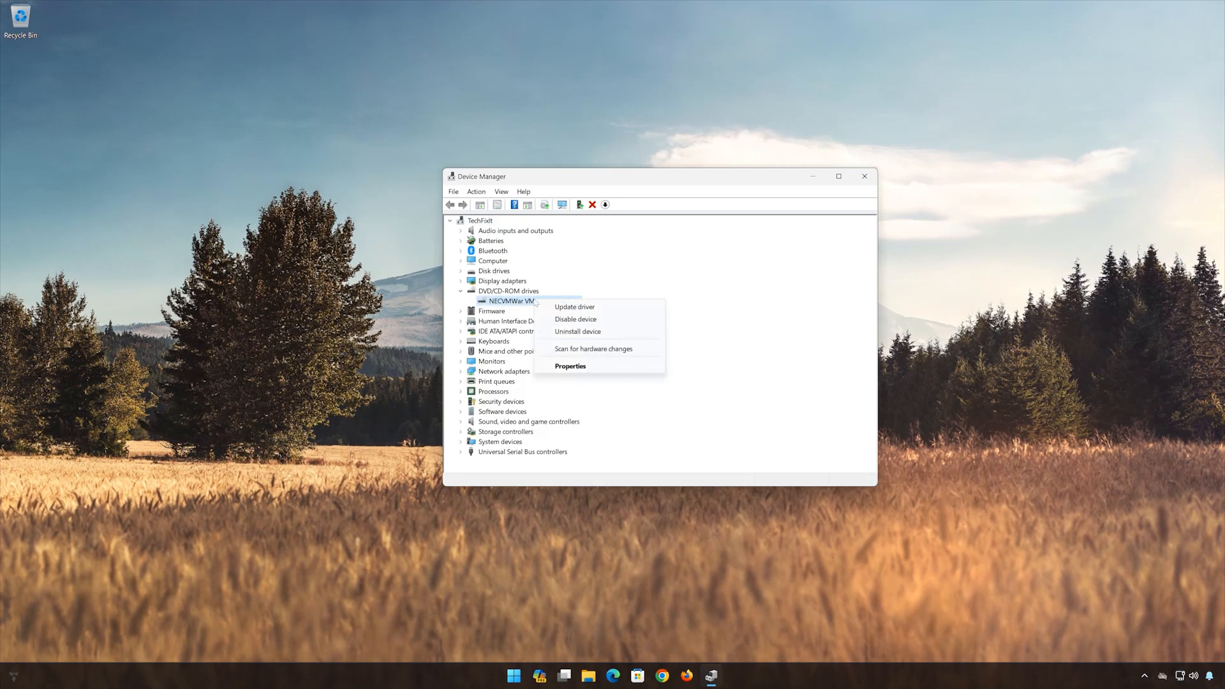
pyautogui.click(584, 368)
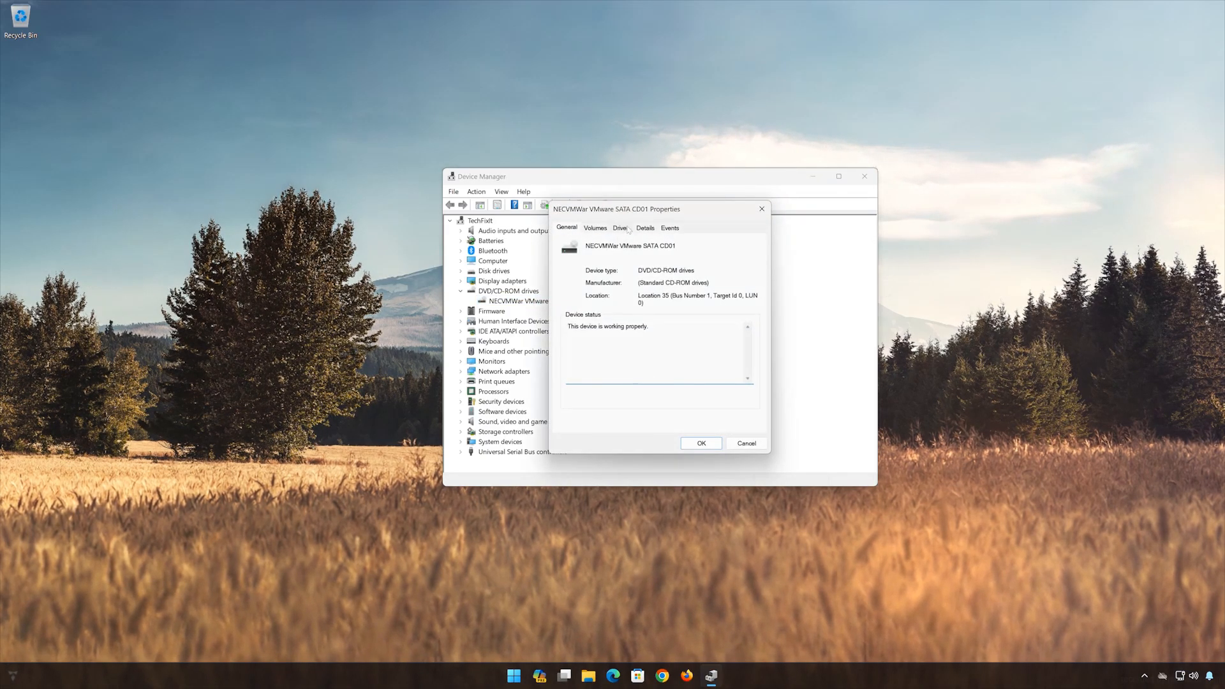
pyautogui.click(622, 229)
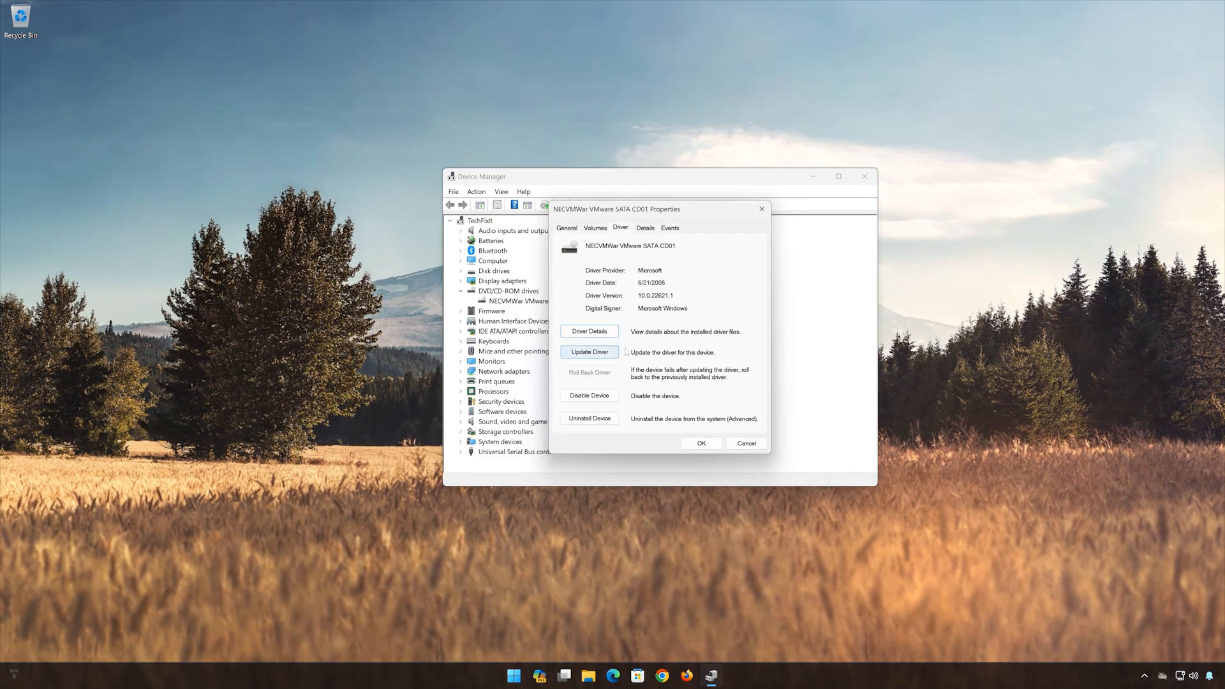
# - Update the drive's driver manually with the CD-ROM Drive model from the computer's list of available drivers, and close Device Manager
pyautogui.click(594, 354)
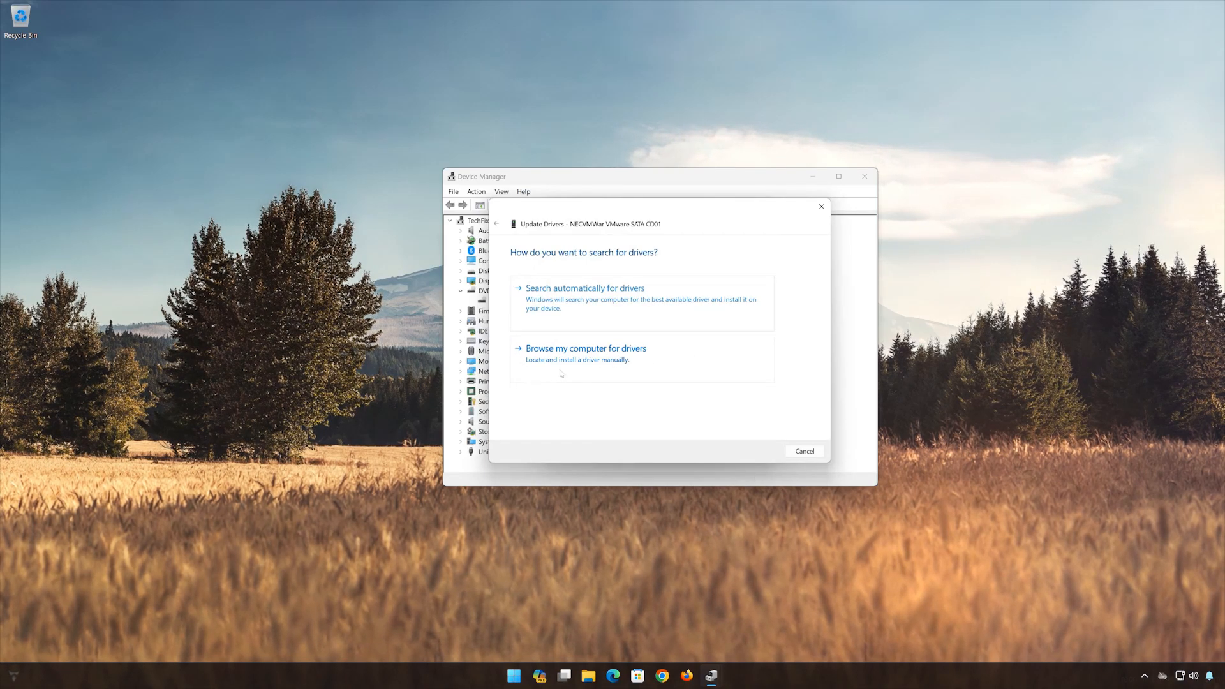
pyautogui.click(608, 368)
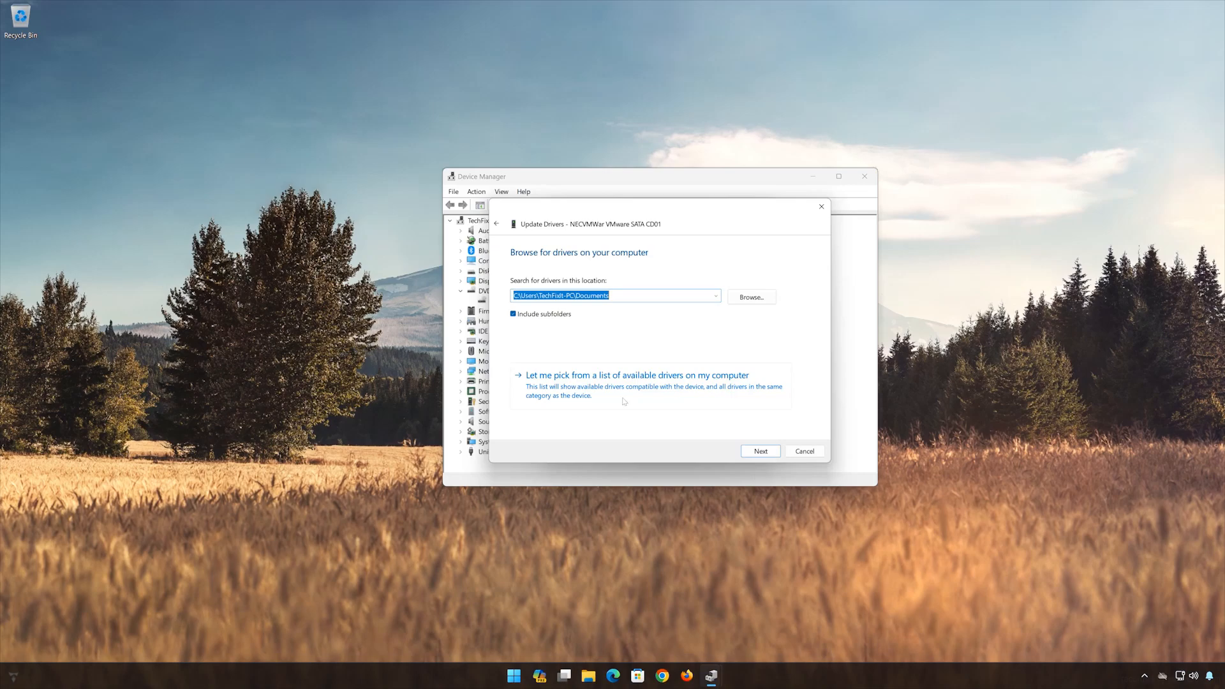
pyautogui.click(642, 396)
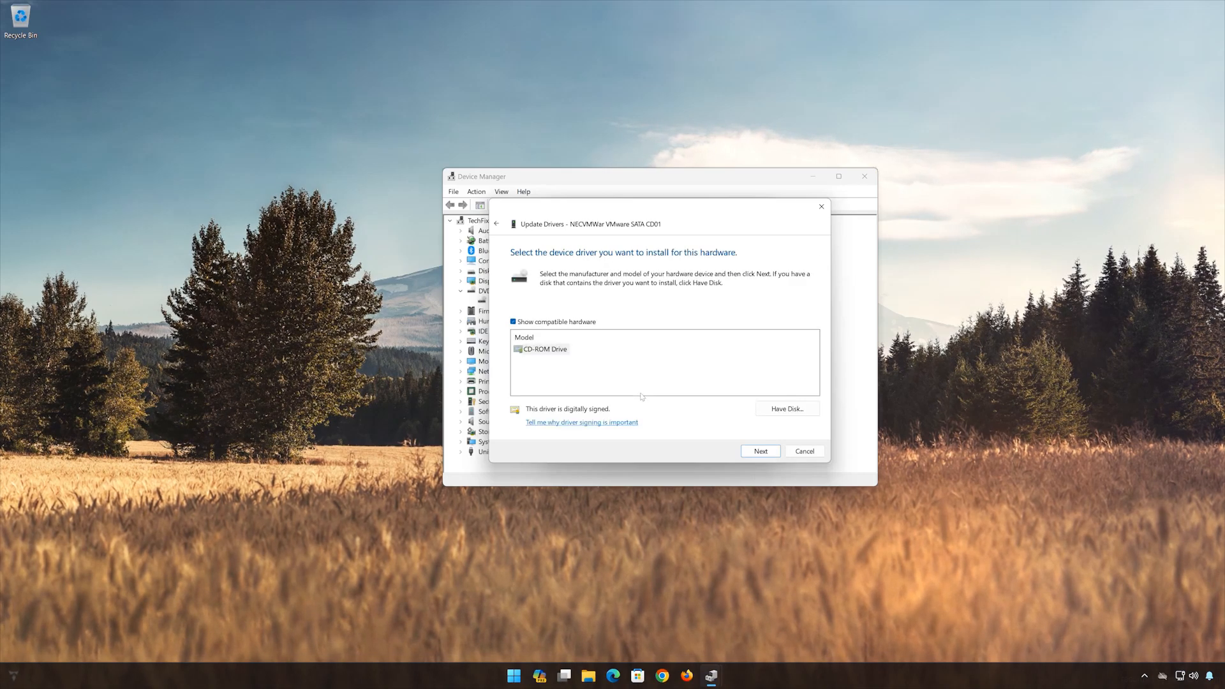
pyautogui.click(556, 353)
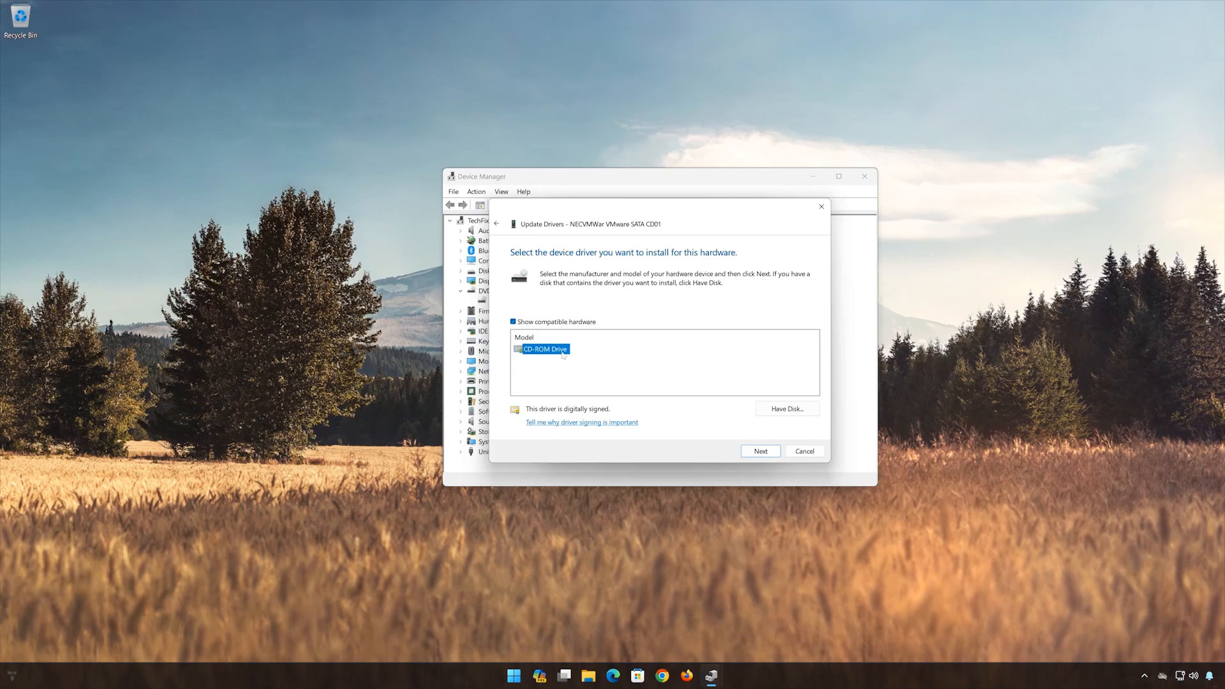
pyautogui.click(761, 452)
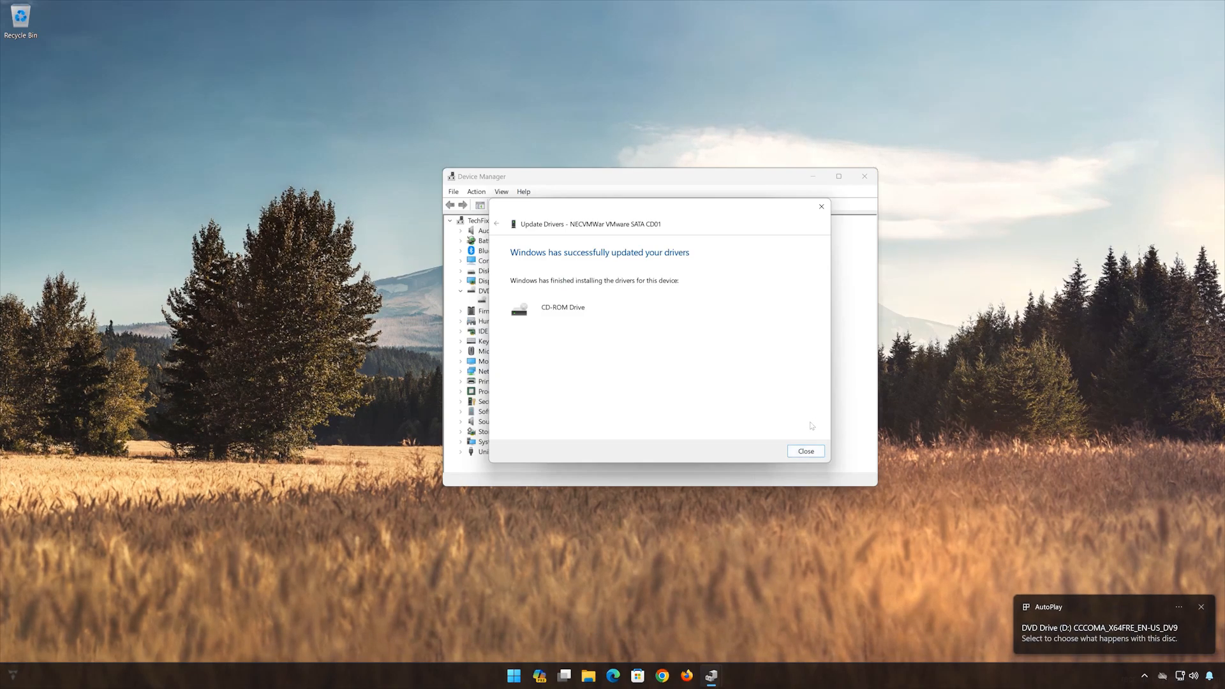
pyautogui.click(807, 452)
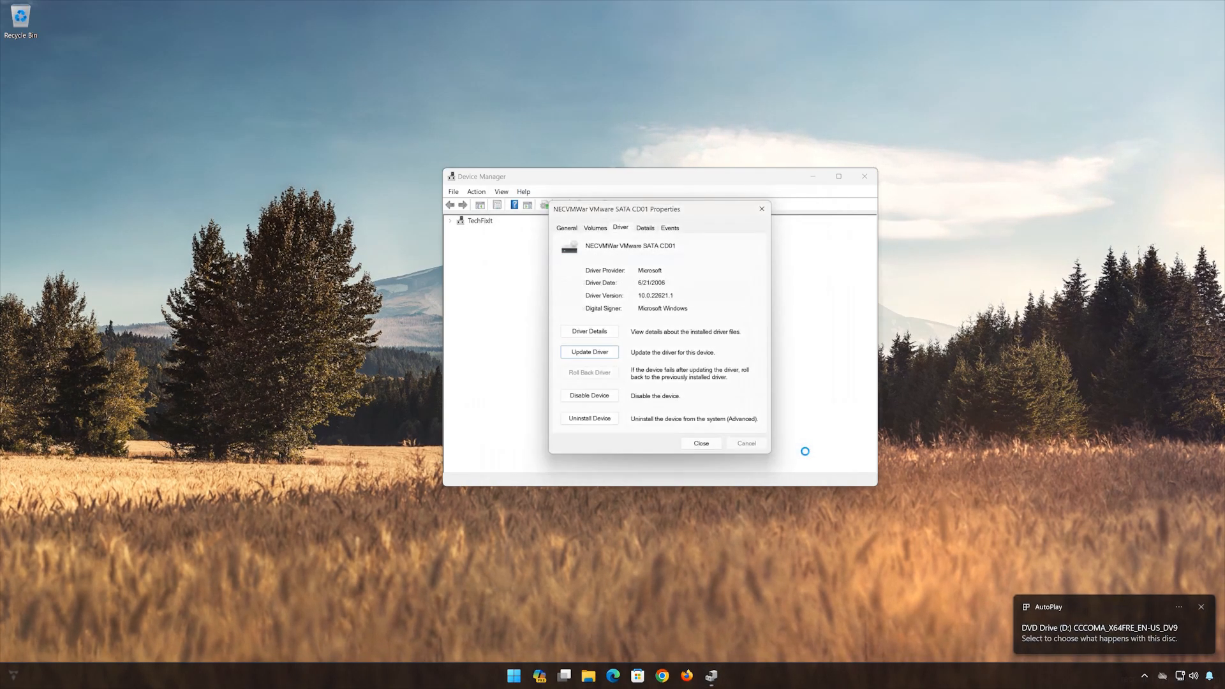
pyautogui.click(701, 442)
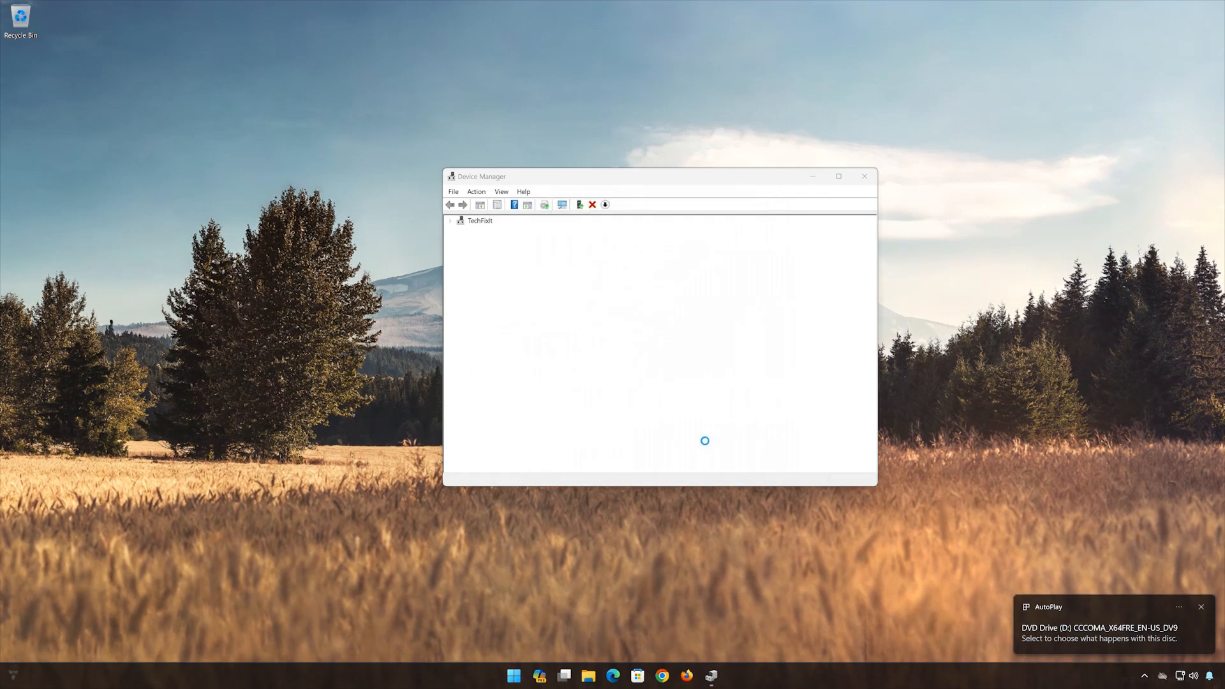
pyautogui.click(865, 177)
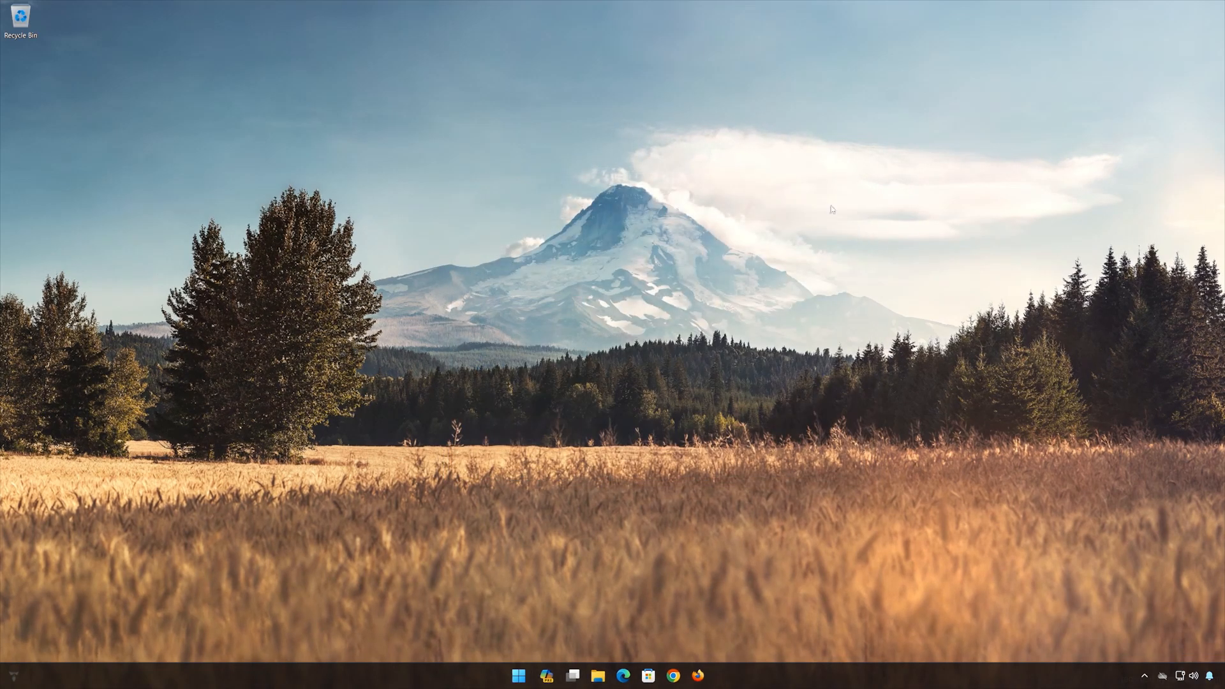
# - Restart the computer
pyautogui.click(526, 675)
pyautogui.click(750, 636)
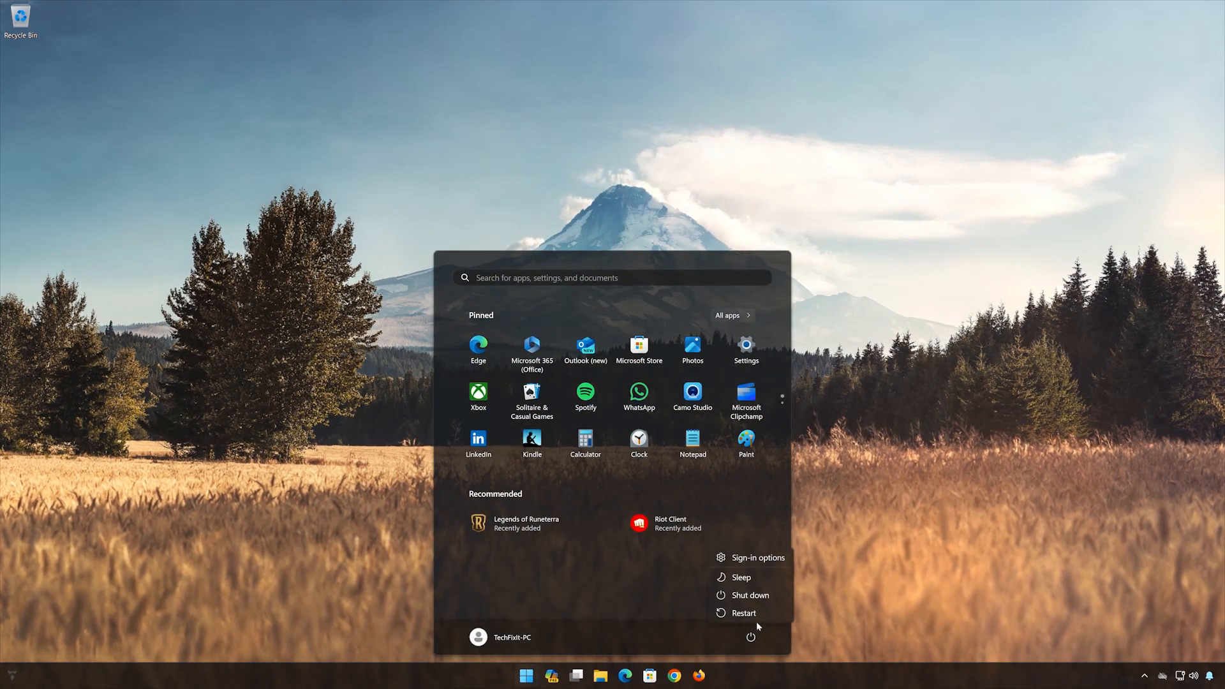
pyautogui.click(758, 614)
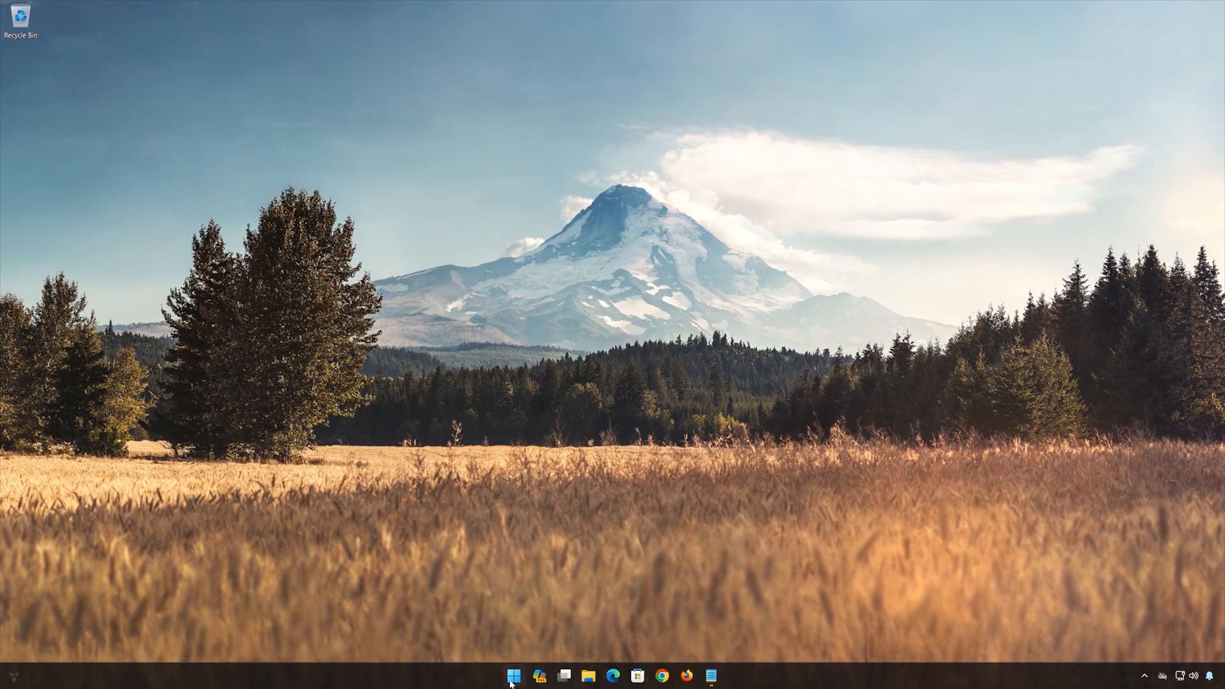
# - Find regedit, open Registry Editor with permission to make changes, and move its window to the middle of the desktop
pyautogui.click(511, 677)
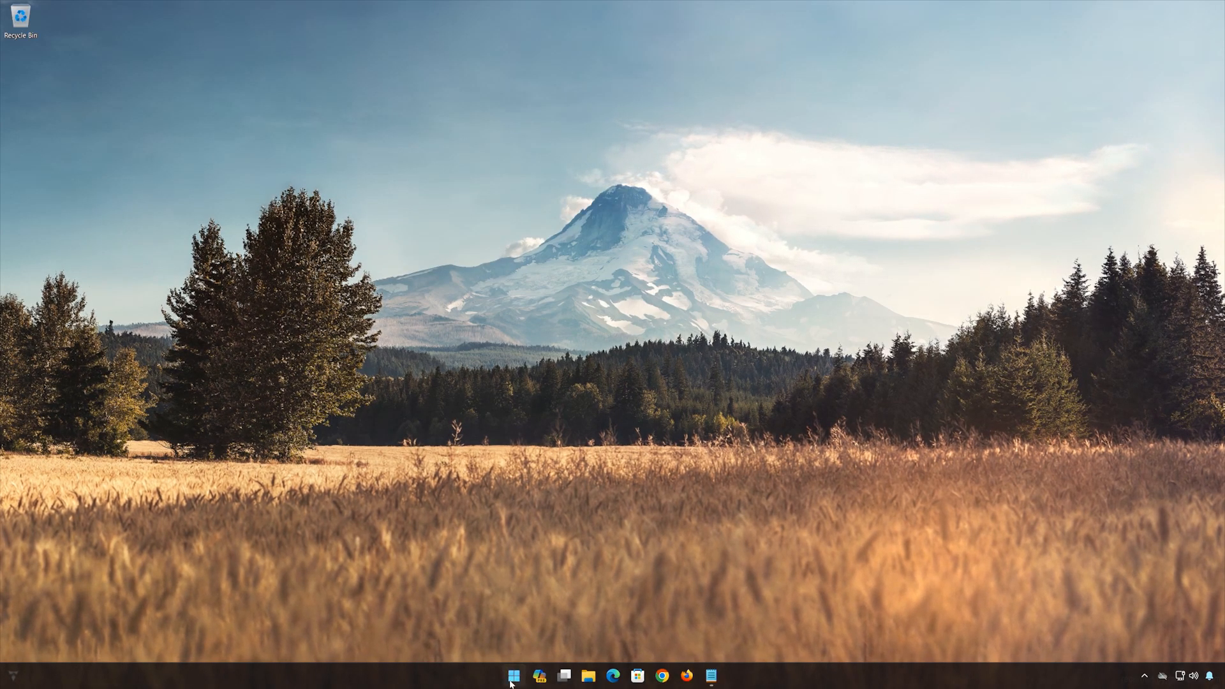
pyautogui.write('regedit')
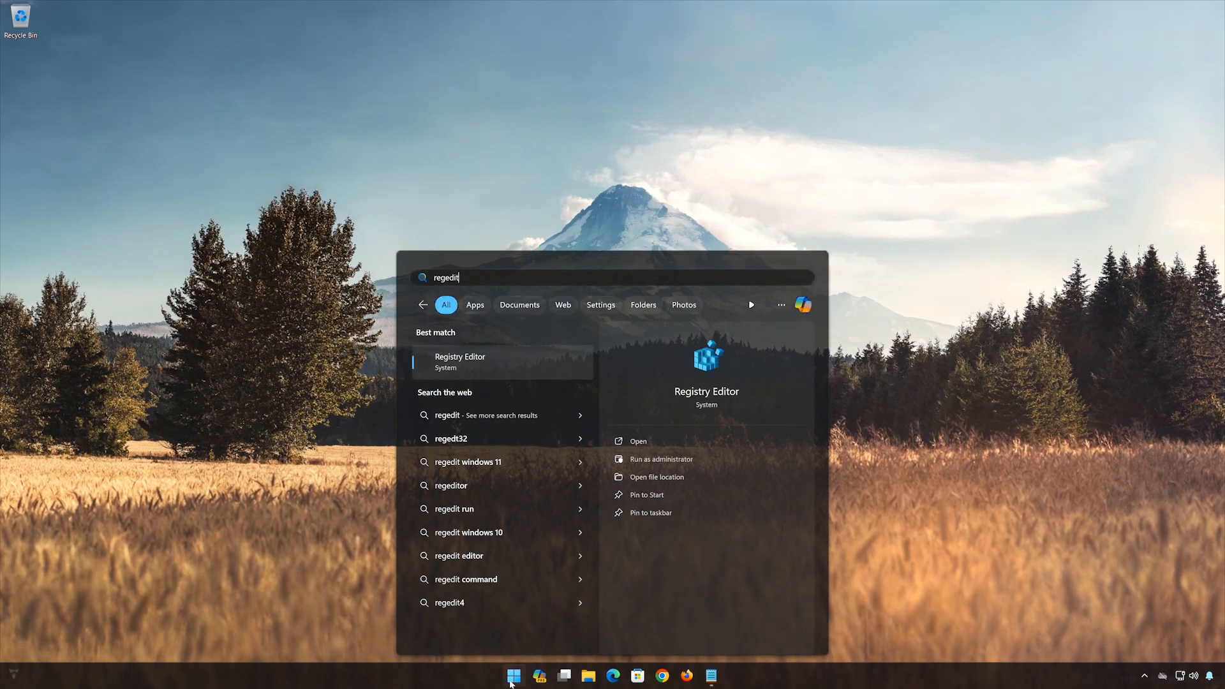
pyautogui.click(496, 363)
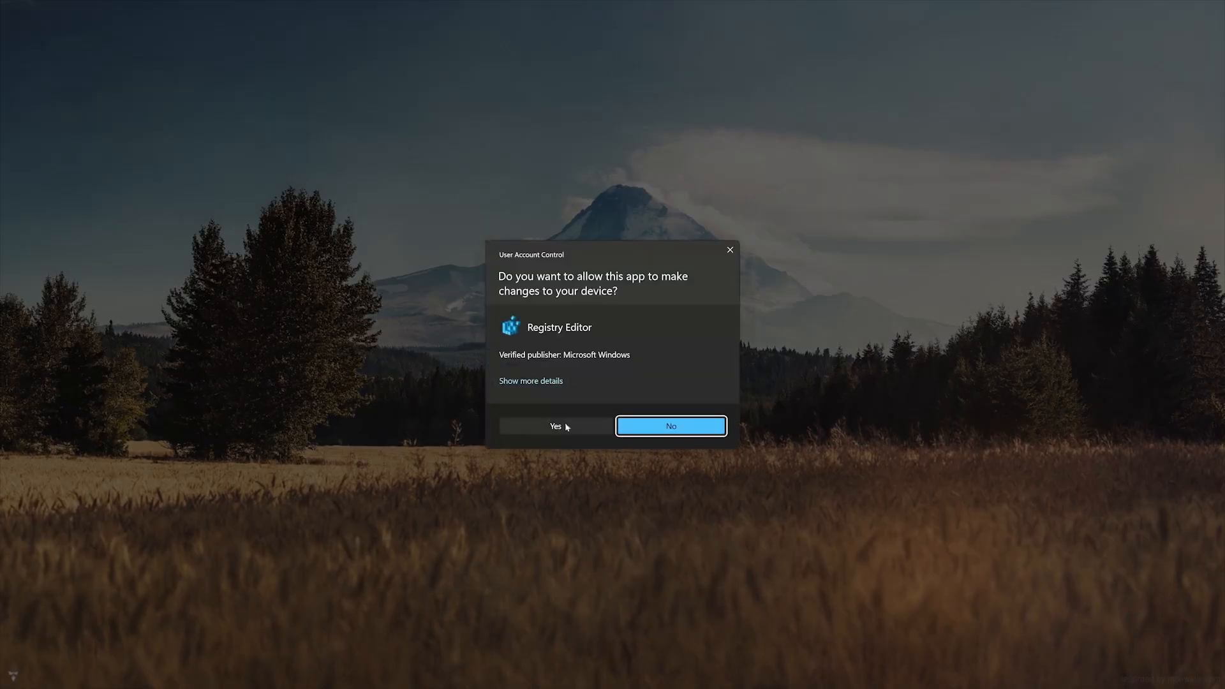
pyautogui.click(554, 426)
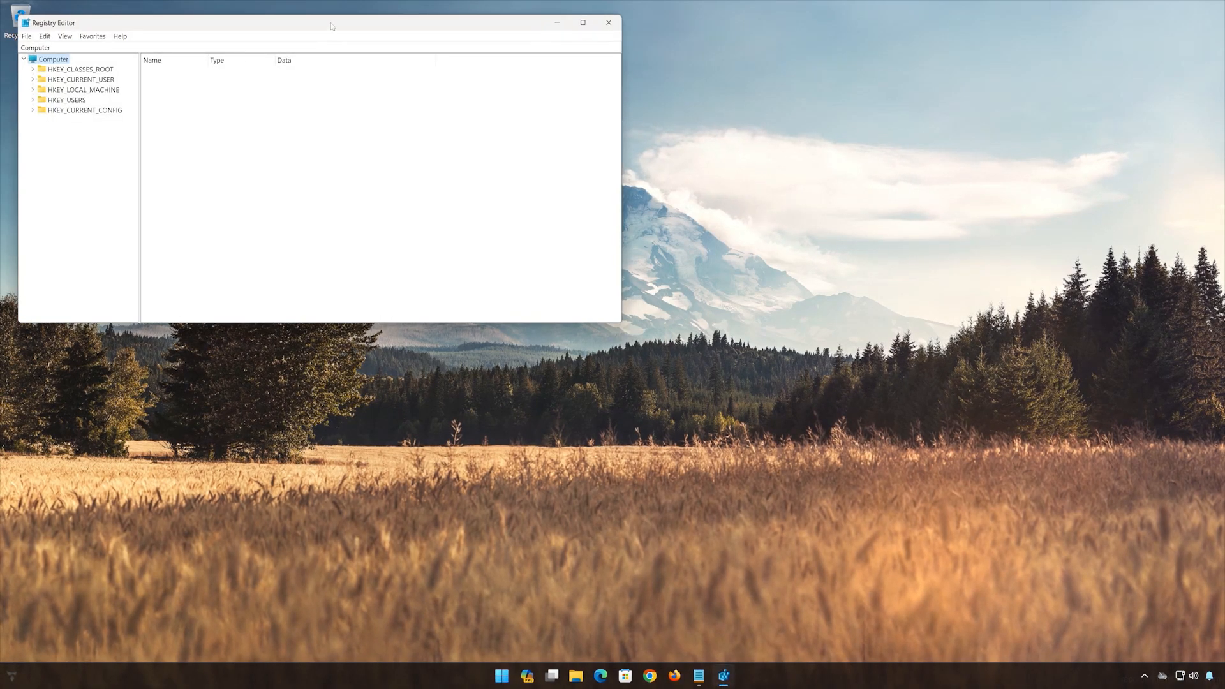
pyautogui.moveTo(331, 26); pyautogui.dragTo(624, 147)
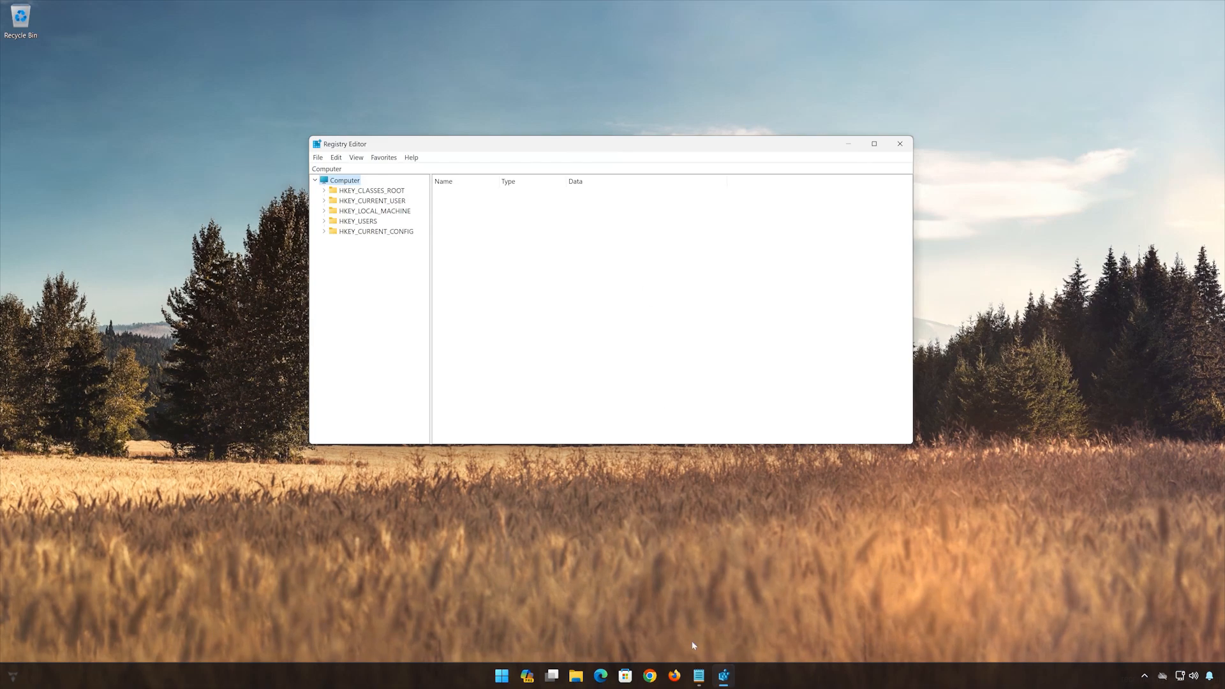
# - Switch to Notepad, copy the HKEY_LOCAL_MACHINE registry path from the open text file, and minimize the file's window
pyautogui.click(698, 675)
pyautogui.moveTo(887, 246); pyautogui.dragTo(455, 249)
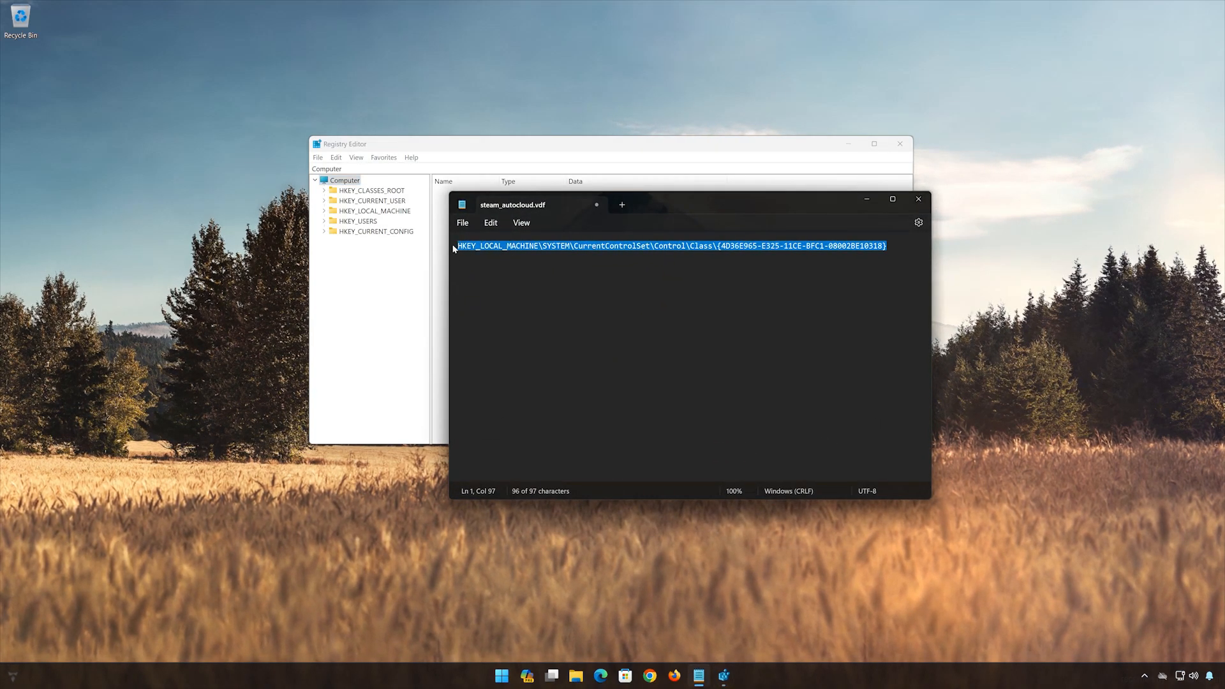
pyautogui.rightClick(458, 248)
pyautogui.click(502, 305)
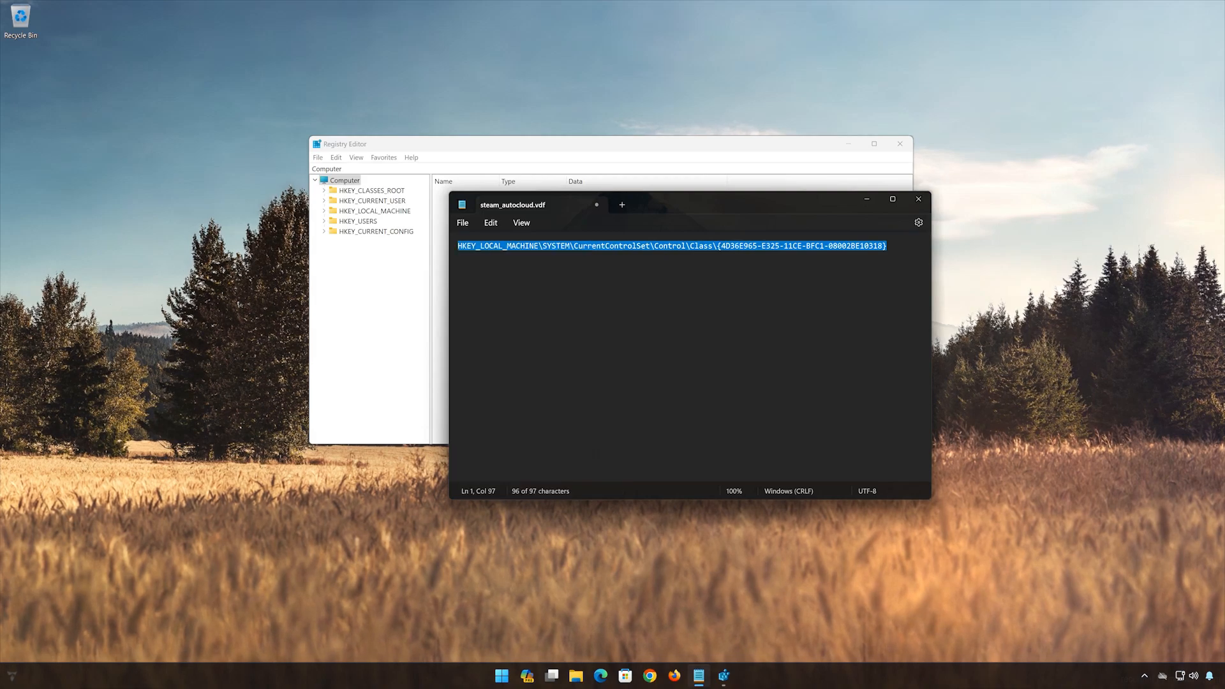
pyautogui.click(867, 199)
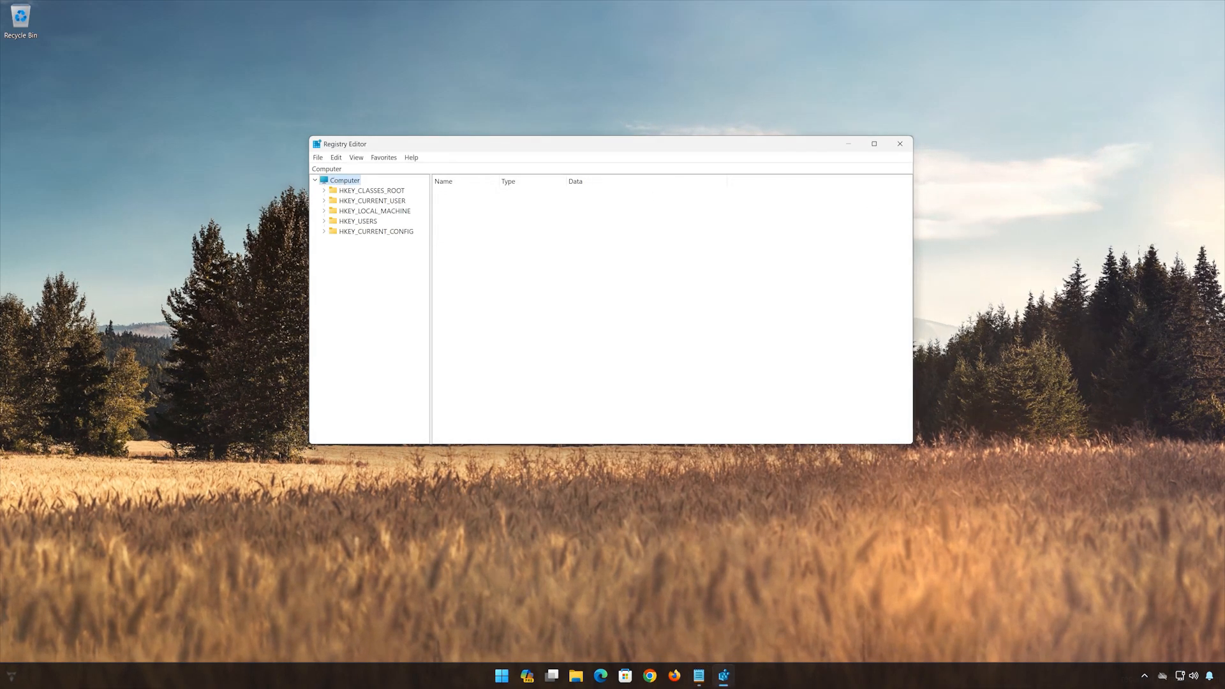
# - Go to the registry key HKEY_LOCAL_MACHINE\SYSTEM\CurrentControlSet\Control\Class\{4D36E965-E325-11CE-BFC1-08002BE10318} using the copied path
pyautogui.click(344, 169)
pyautogui.moveTo(340, 169); pyautogui.dragTo(307, 169)
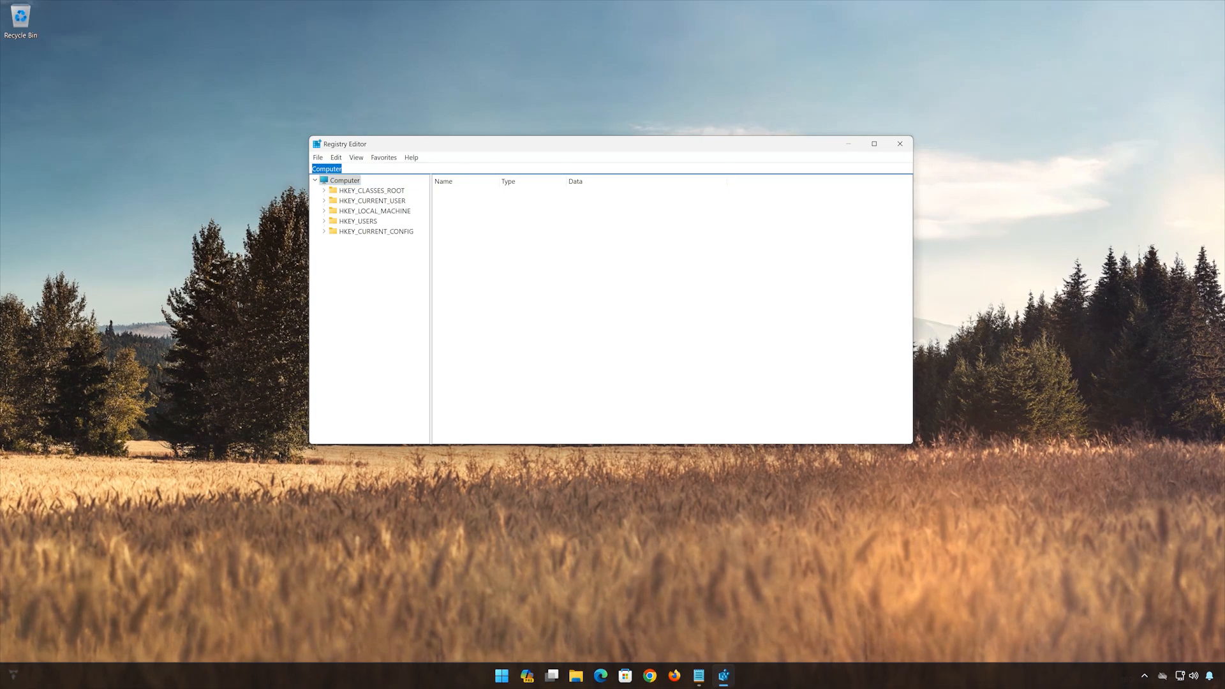
pyautogui.press('BackSpace')
pyautogui.rightClick(338, 168)
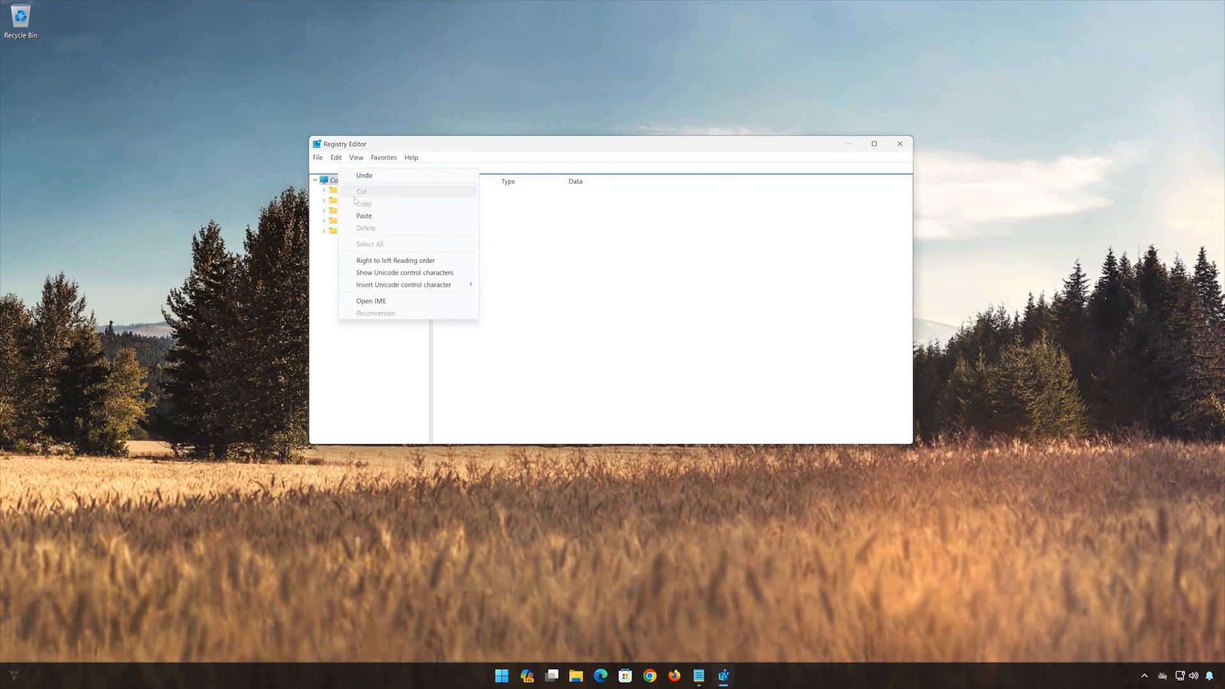
pyautogui.click(364, 217)
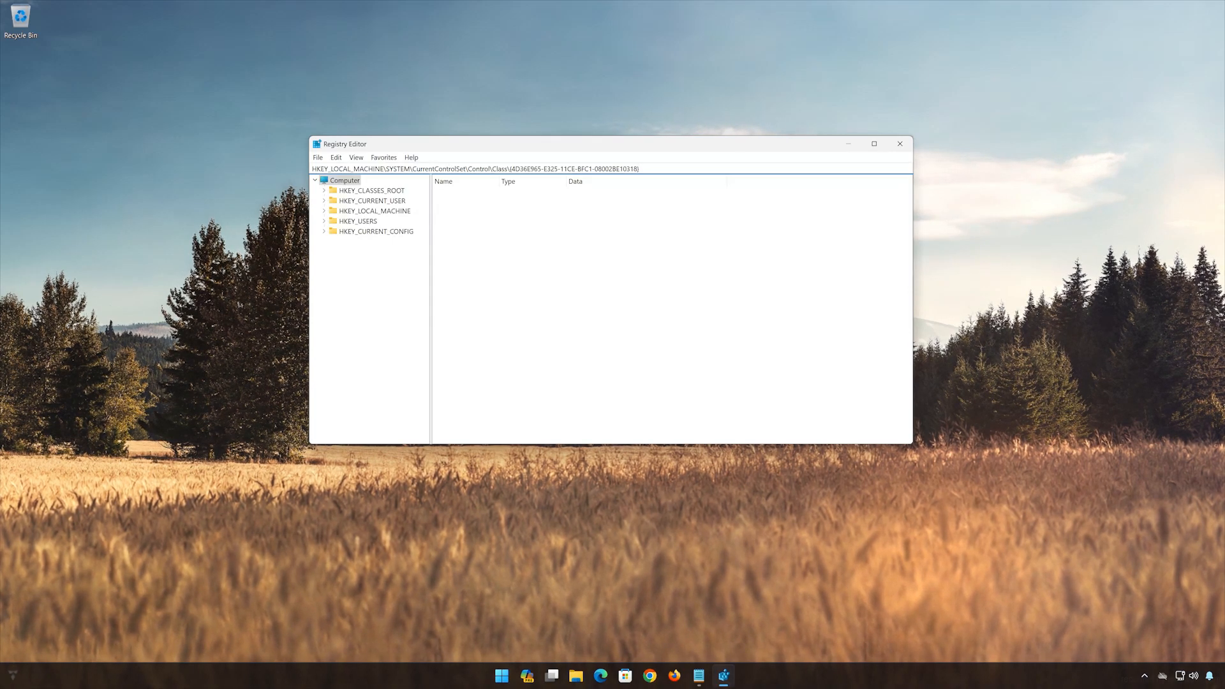
pyautogui.press('Return')
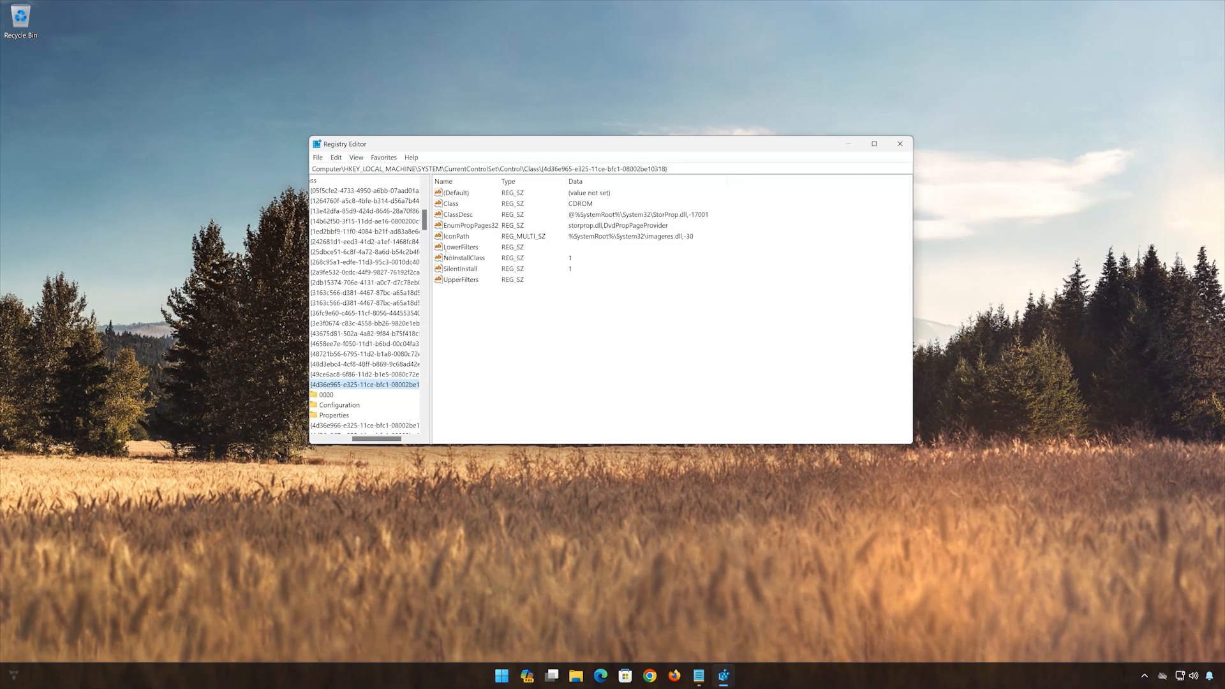
# - Delete the LowerFilters value from the CDROM class key
pyautogui.click(454, 249)
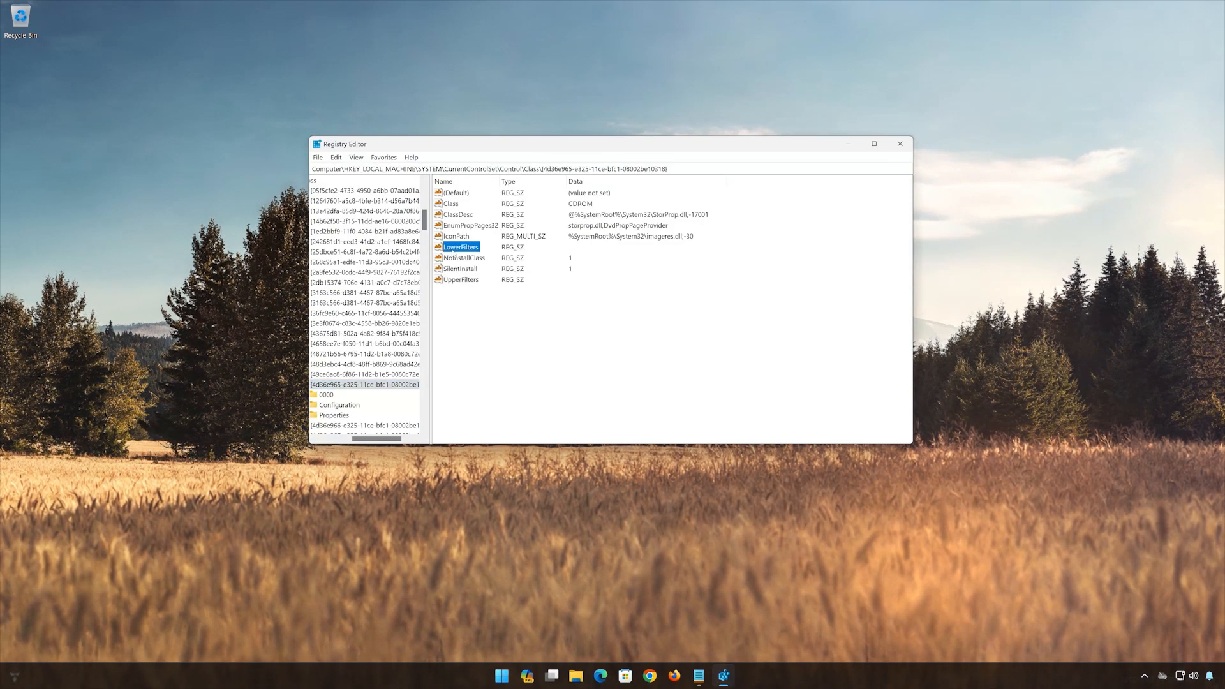
pyautogui.rightClick(465, 250)
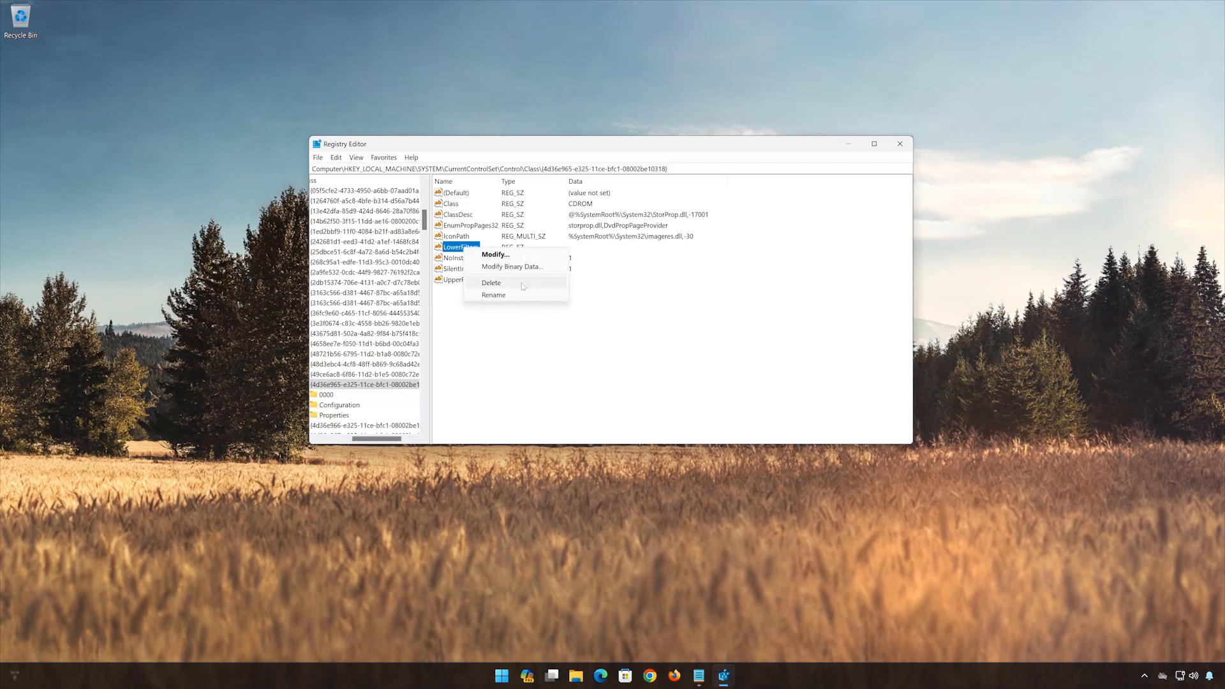
pyautogui.click(497, 285)
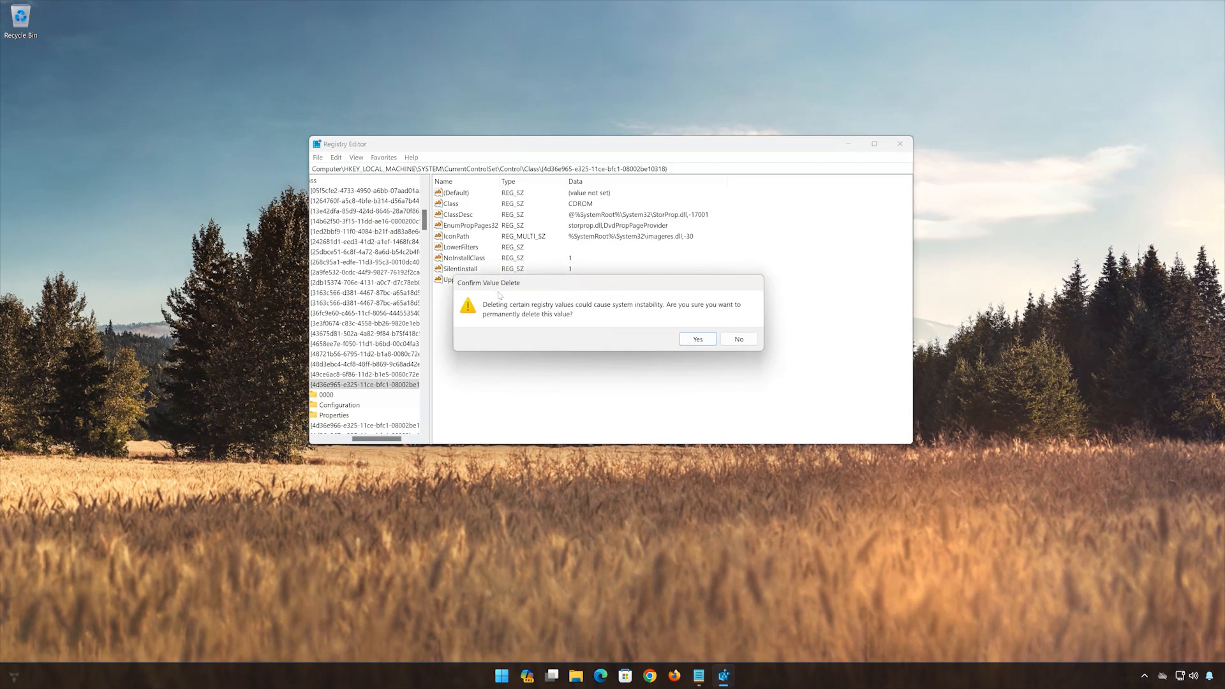
pyautogui.click(693, 343)
# - Delete the UpperFilters value from the CDROM class key, confirm the deletion and close Registry Editor
pyautogui.click(448, 270)
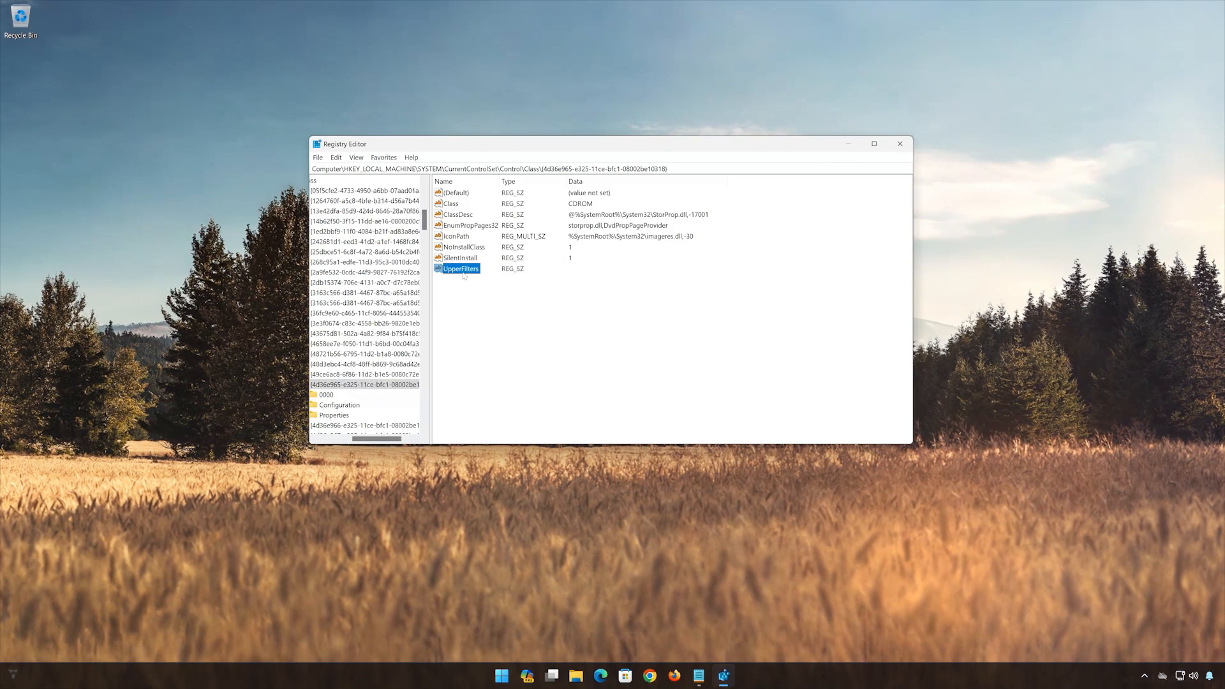
pyautogui.rightClick(464, 276)
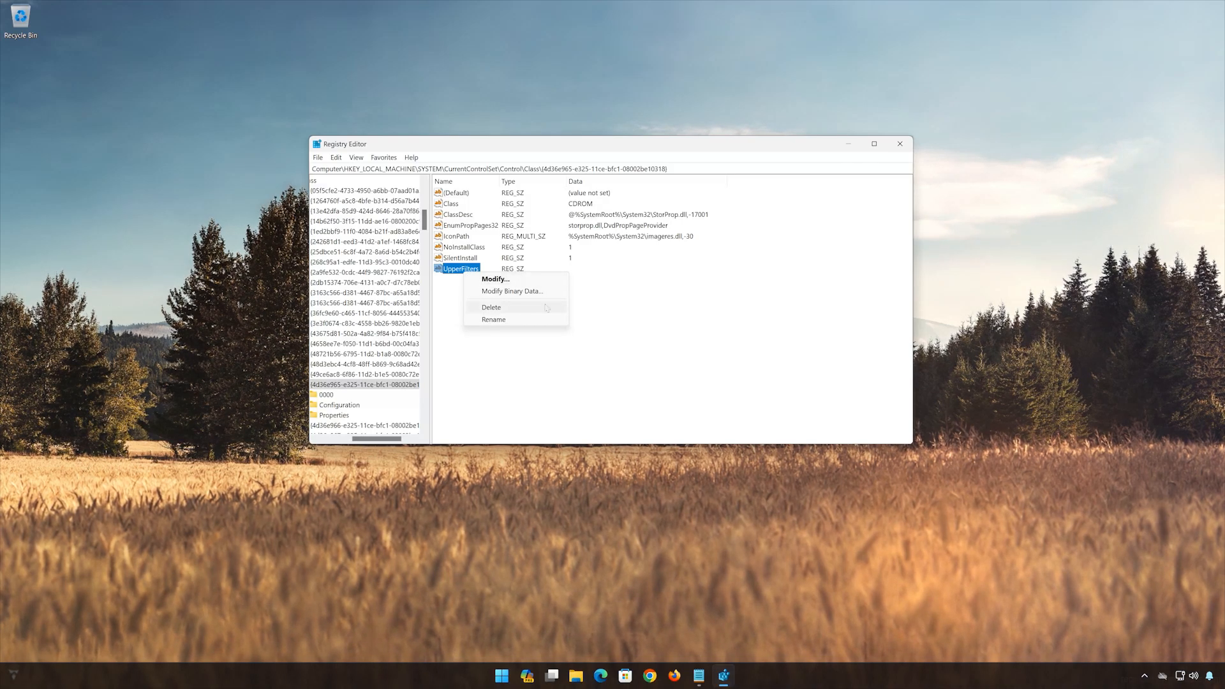
pyautogui.click(503, 309)
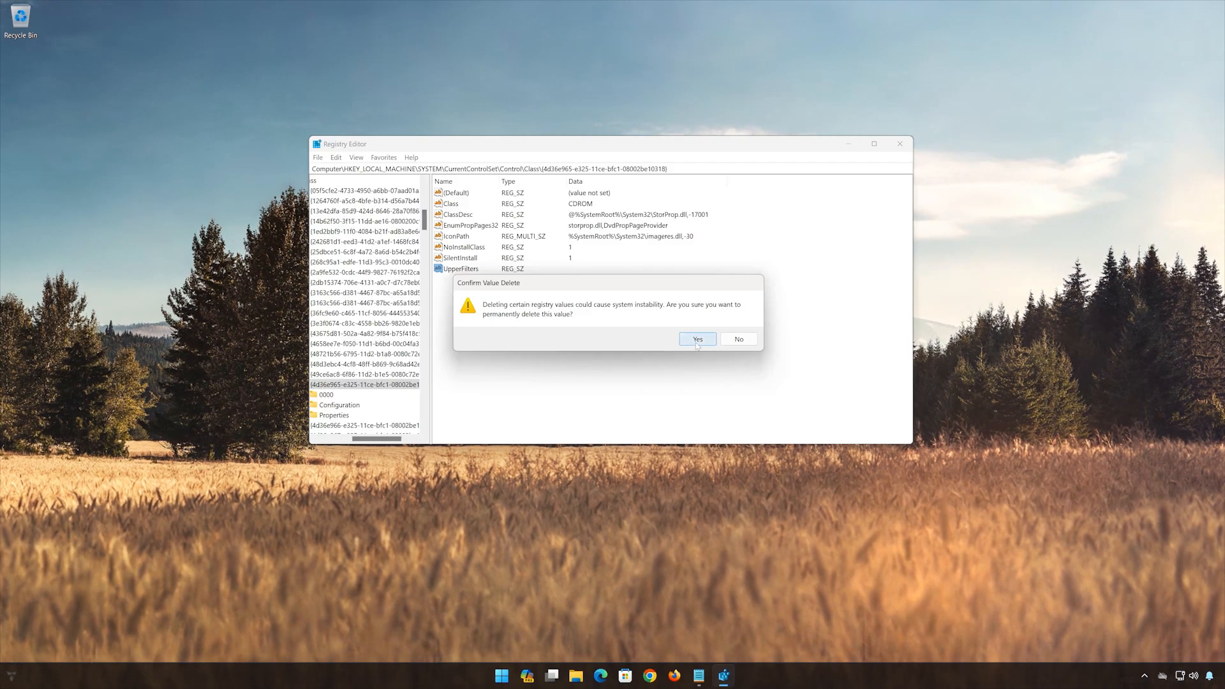
pyautogui.click(697, 340)
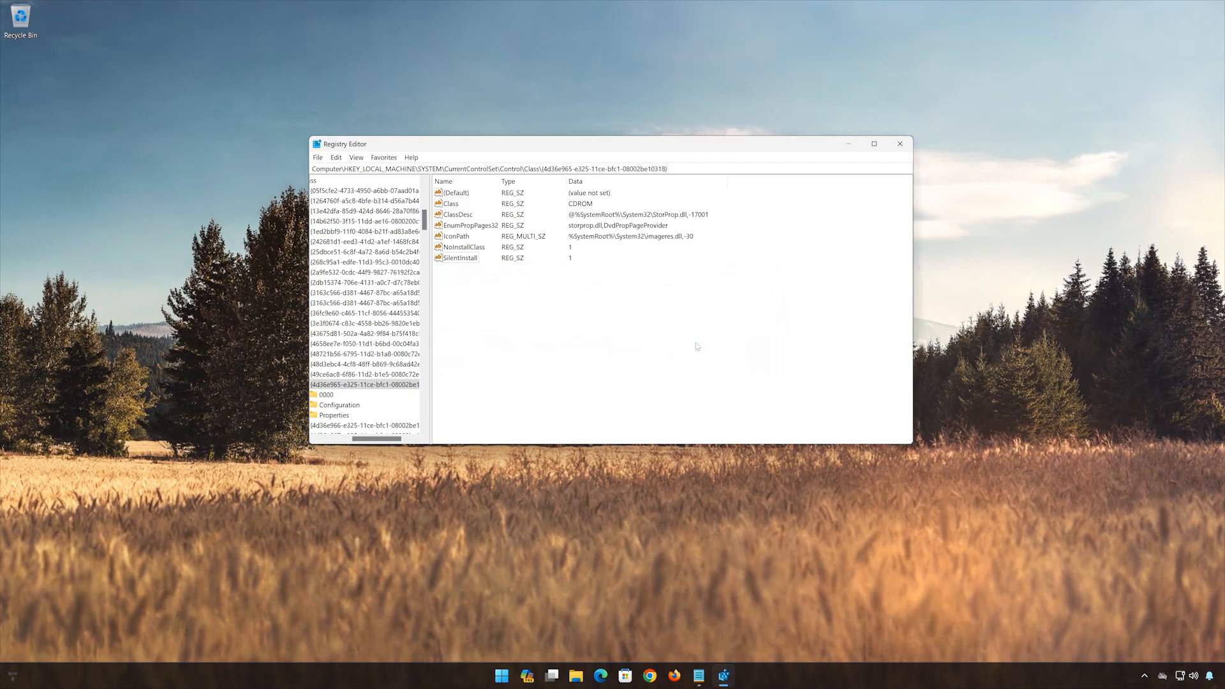
pyautogui.click(900, 145)
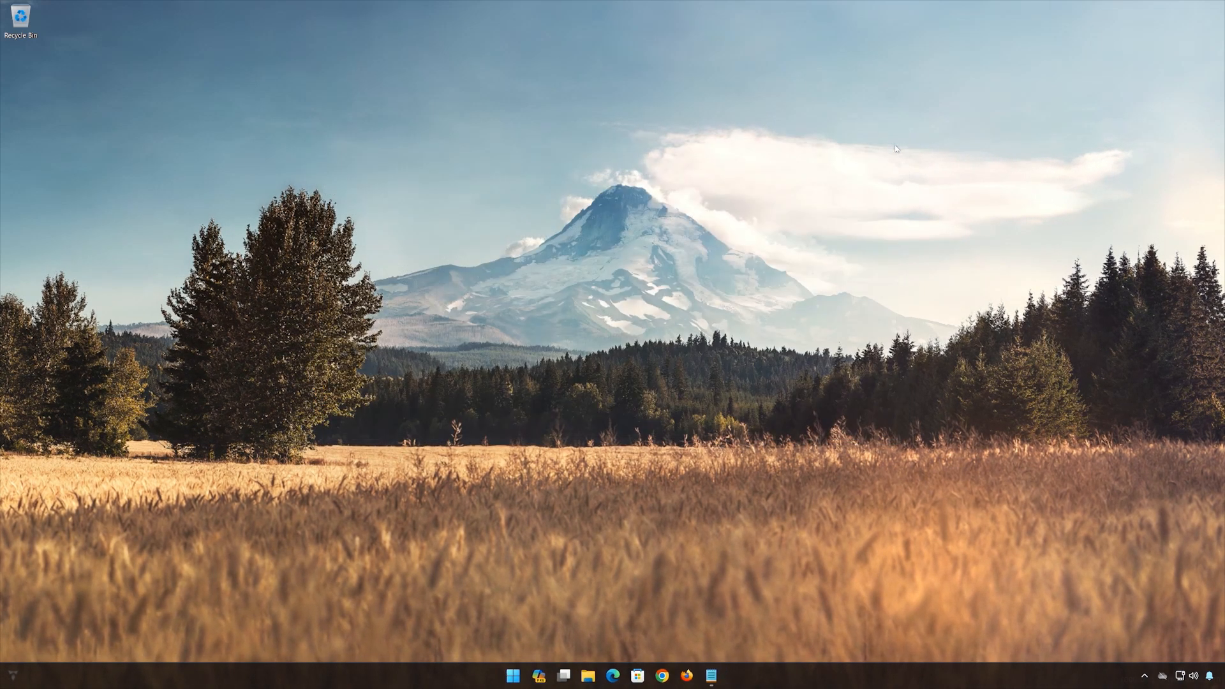
# - Restart the computer
pyautogui.click(515, 676)
pyautogui.click(750, 636)
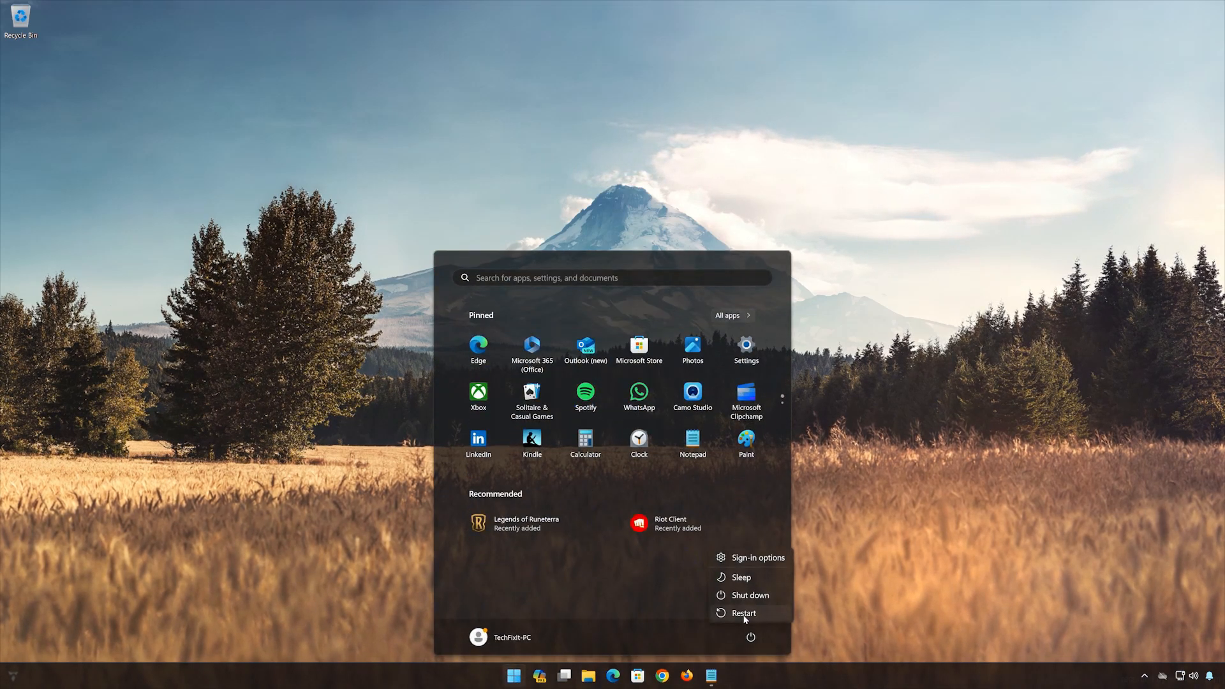
pyautogui.click(744, 615)
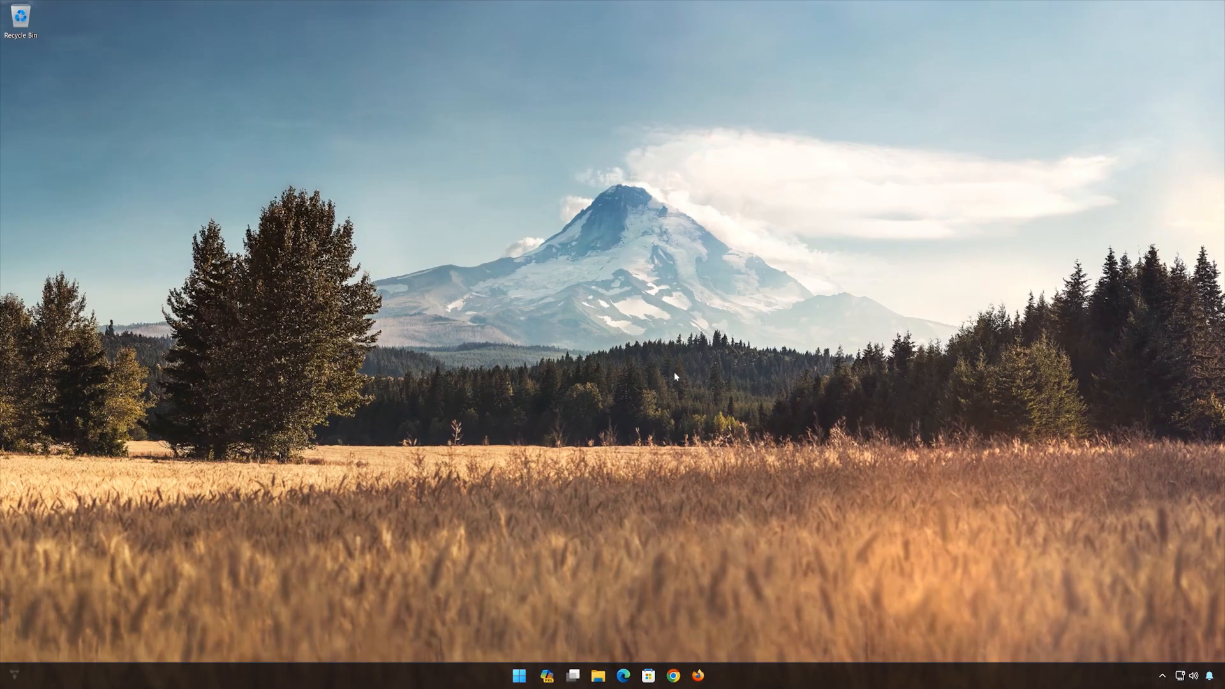
# - Search for device manager, open Device Manager and move its window to the middle of the desktop
pyautogui.click(525, 675)
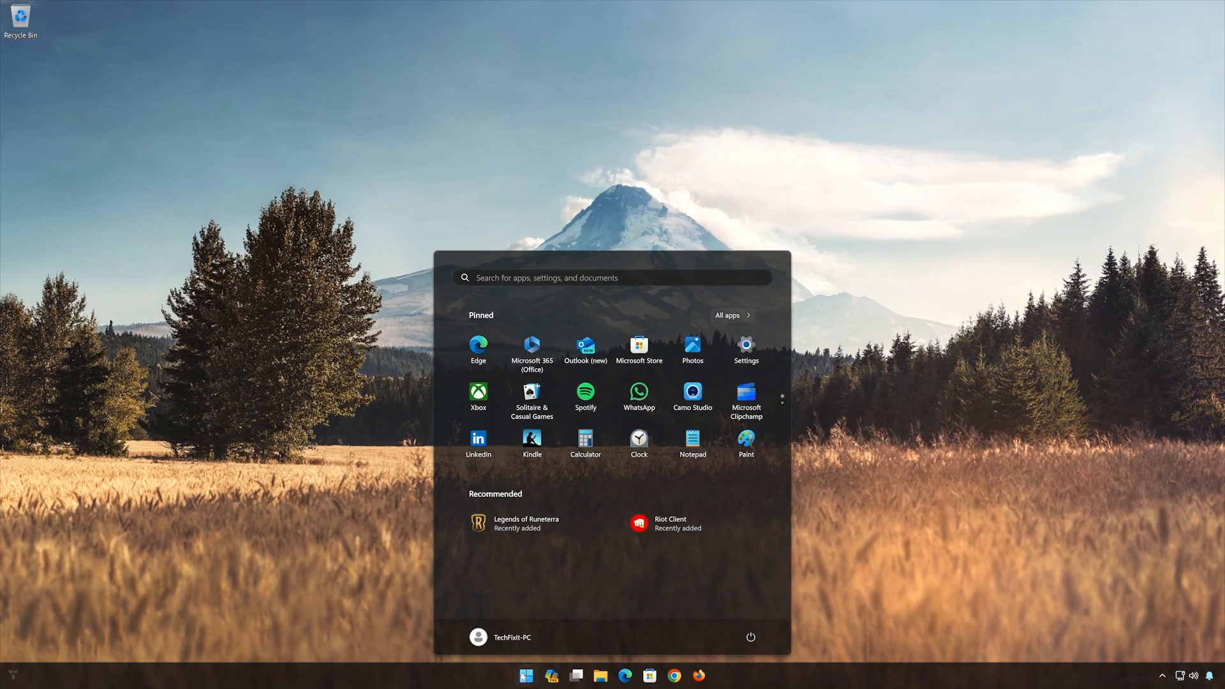
pyautogui.write('device manager')
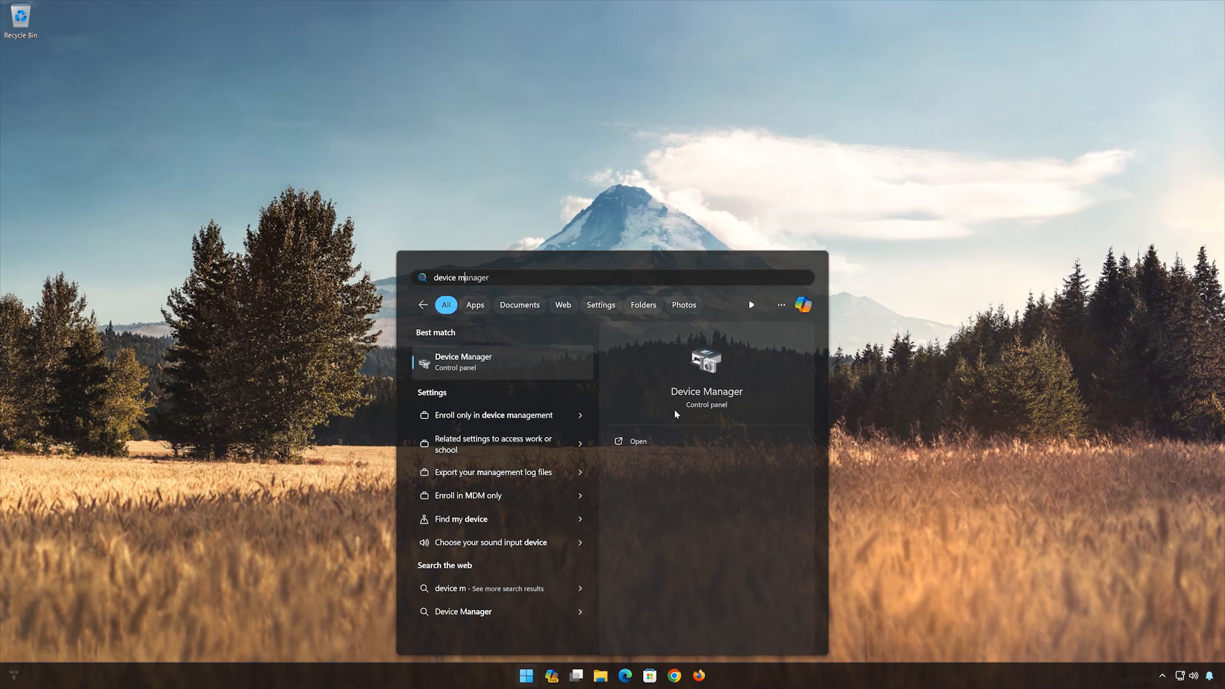
pyautogui.click(503, 368)
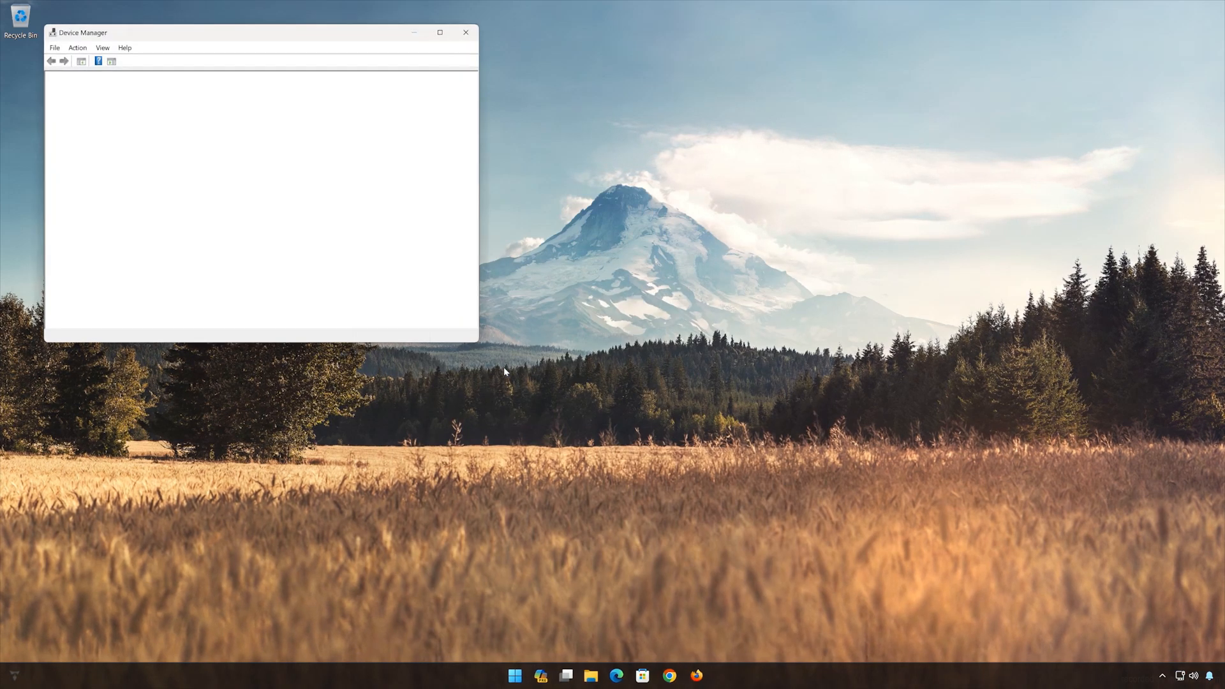
pyautogui.moveTo(307, 41); pyautogui.dragTo(728, 167)
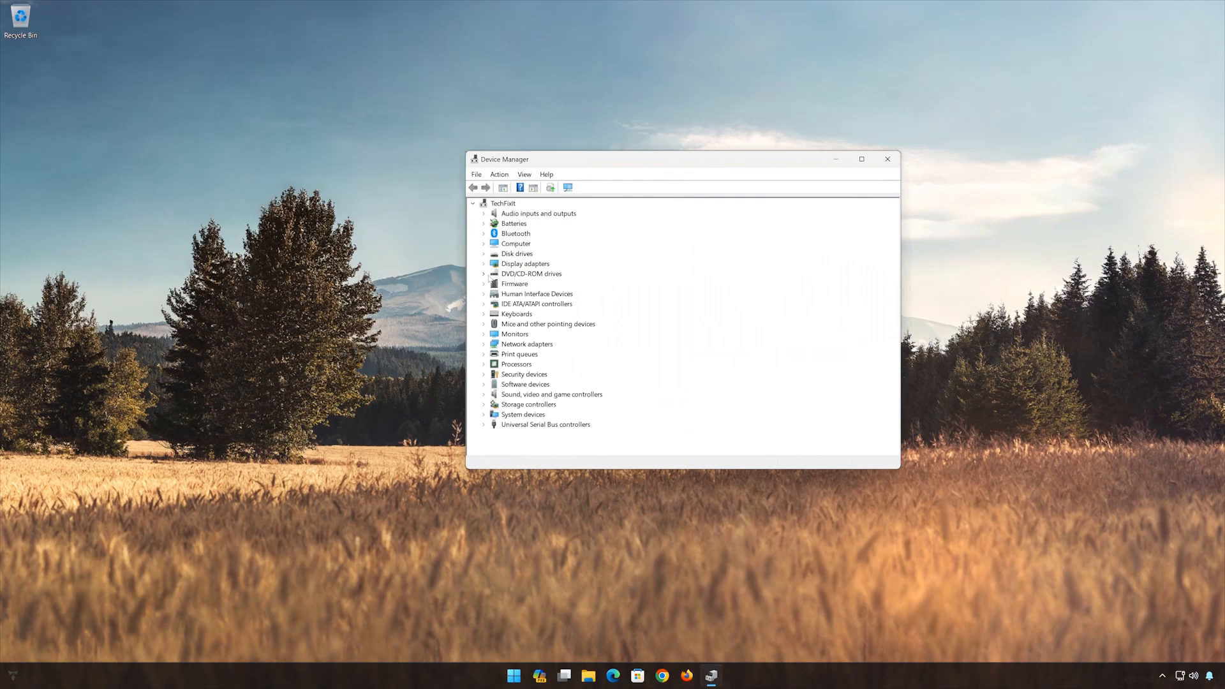
# - Open the driver properties of the NECVMWar VMware SATA CD01 drive under DVD/CD-ROM drives
pyautogui.click(483, 274)
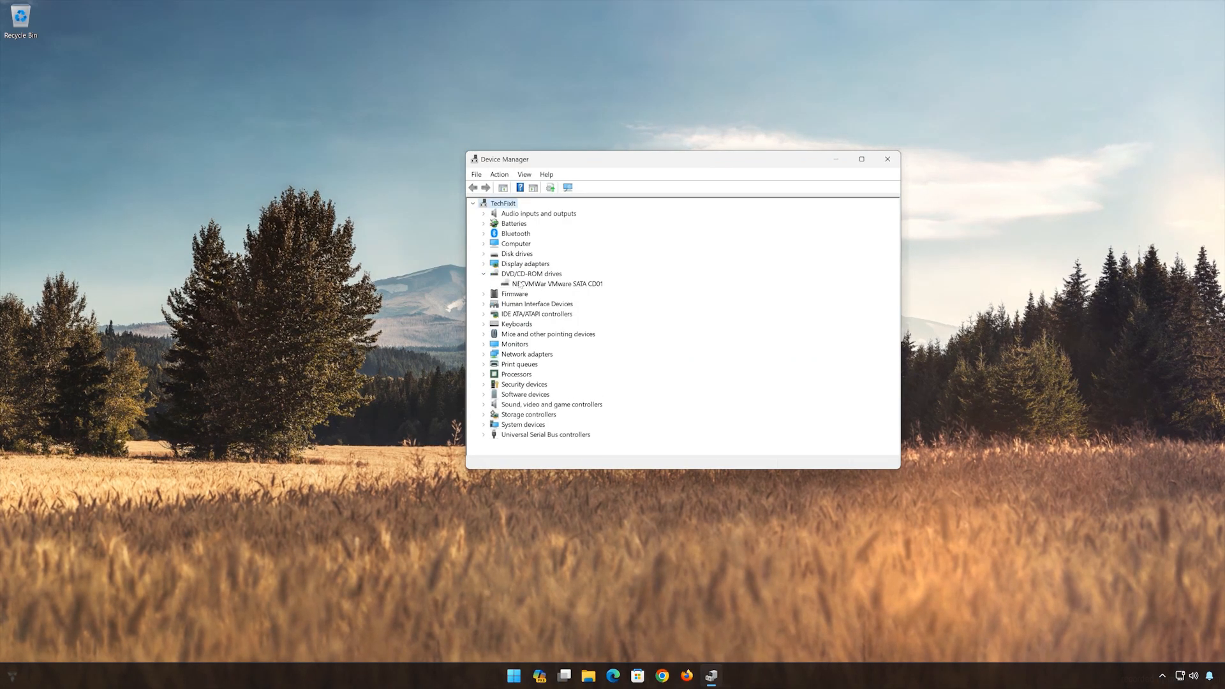
pyautogui.click(520, 285)
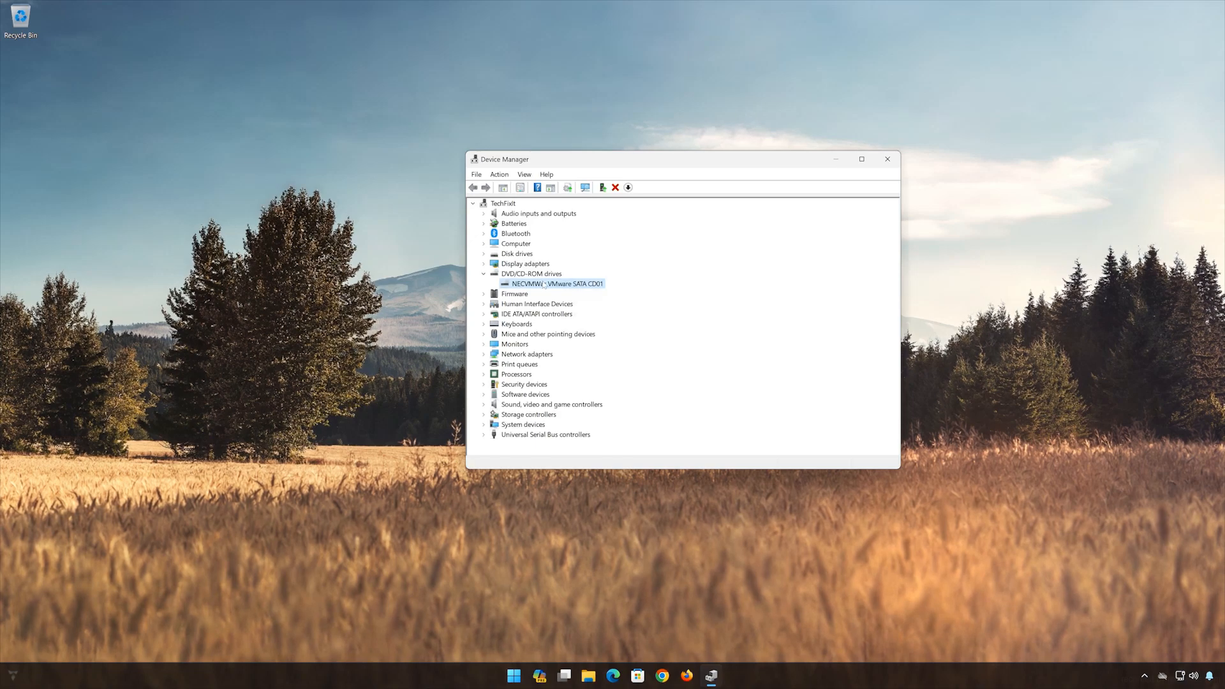
pyautogui.rightClick(544, 285)
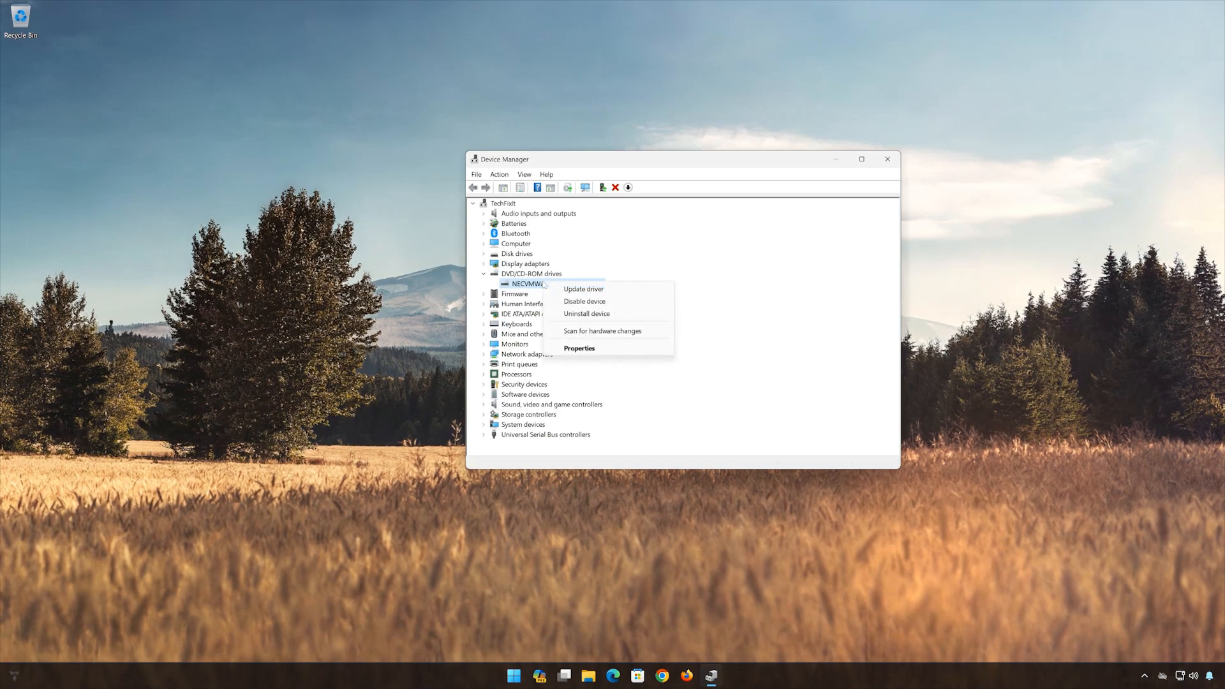
pyautogui.click(584, 349)
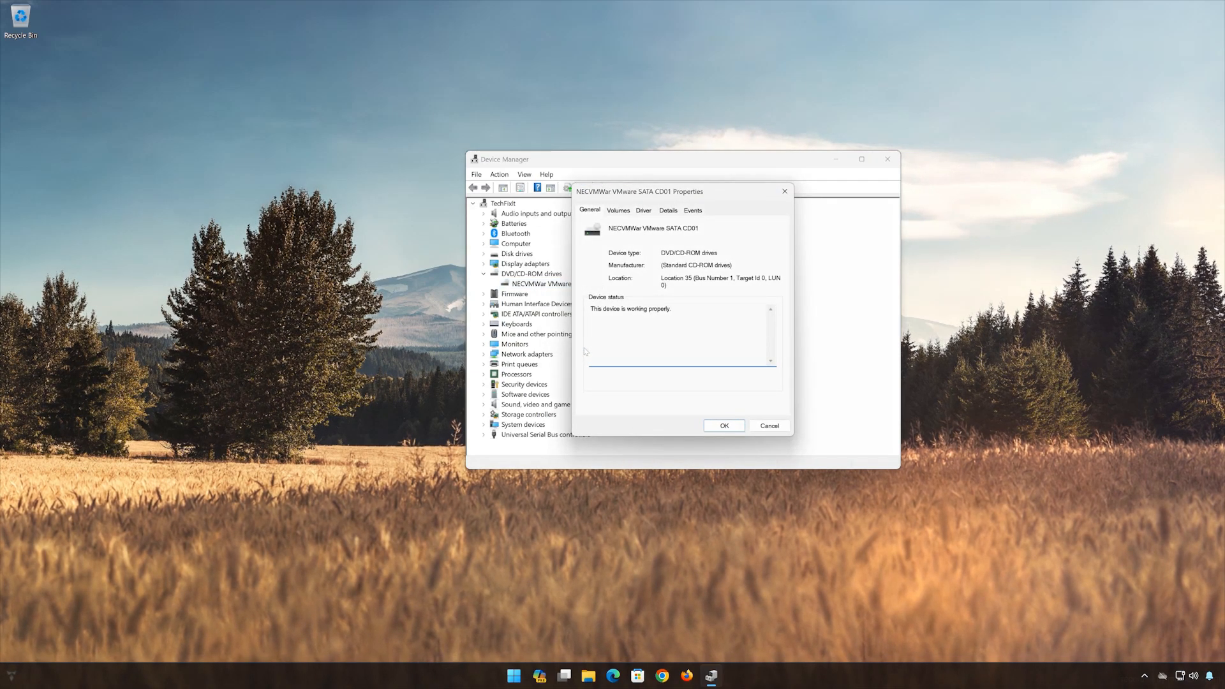
pyautogui.click(643, 212)
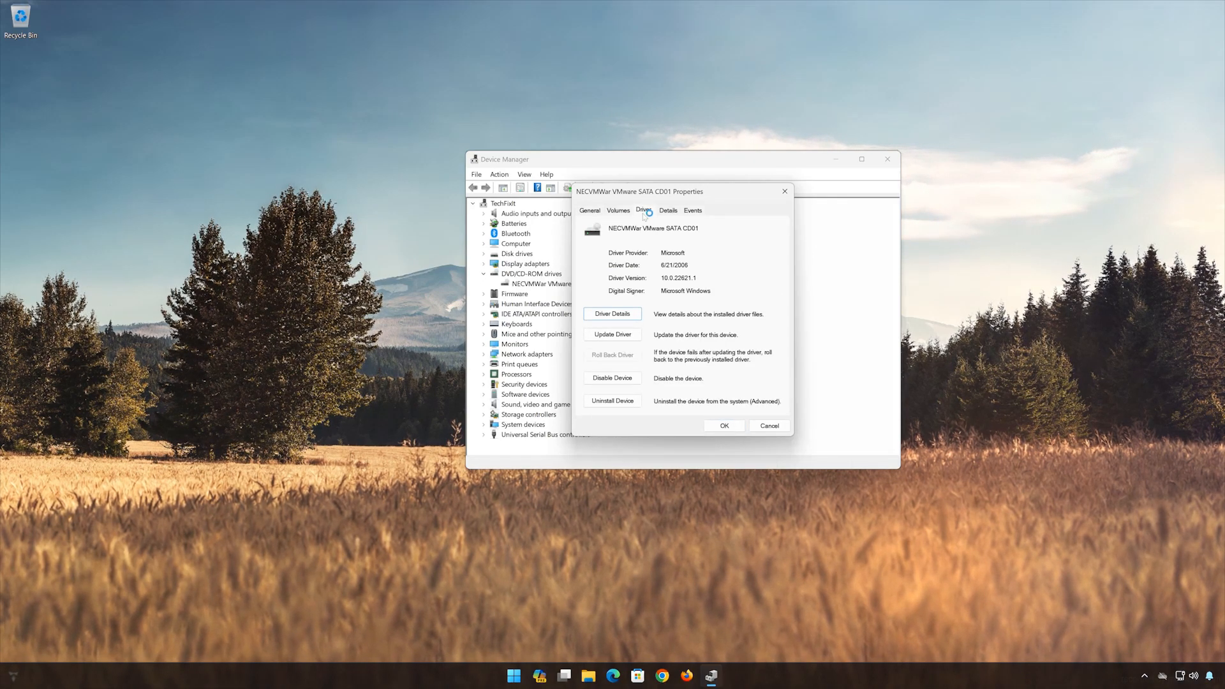
# - Update the drive's driver with an automatic search, then look for updated drivers by checking for updates in Windows Update
pyautogui.click(612, 335)
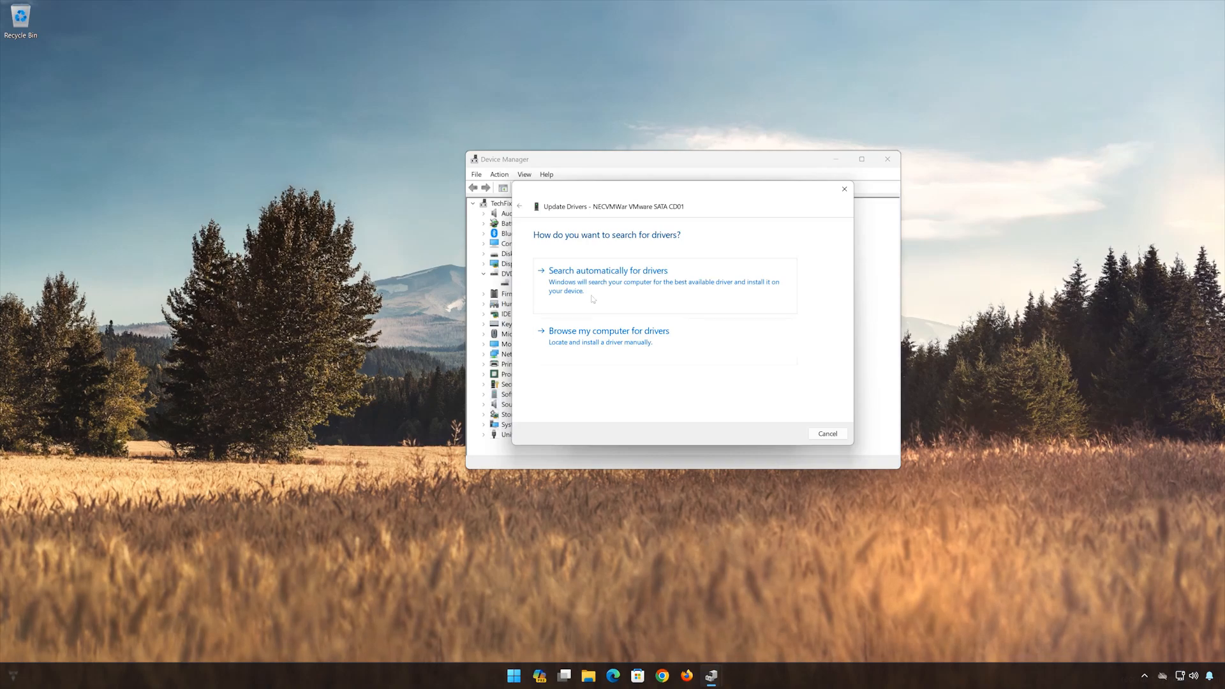
pyautogui.click(648, 296)
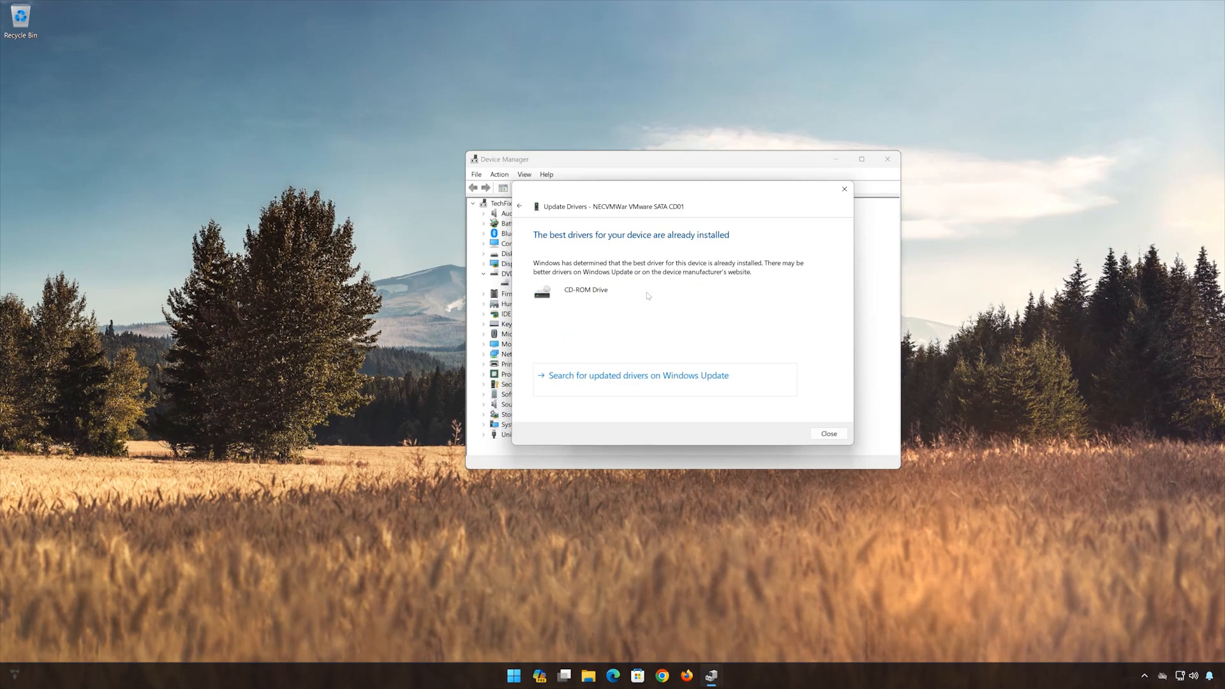
pyautogui.click(647, 392)
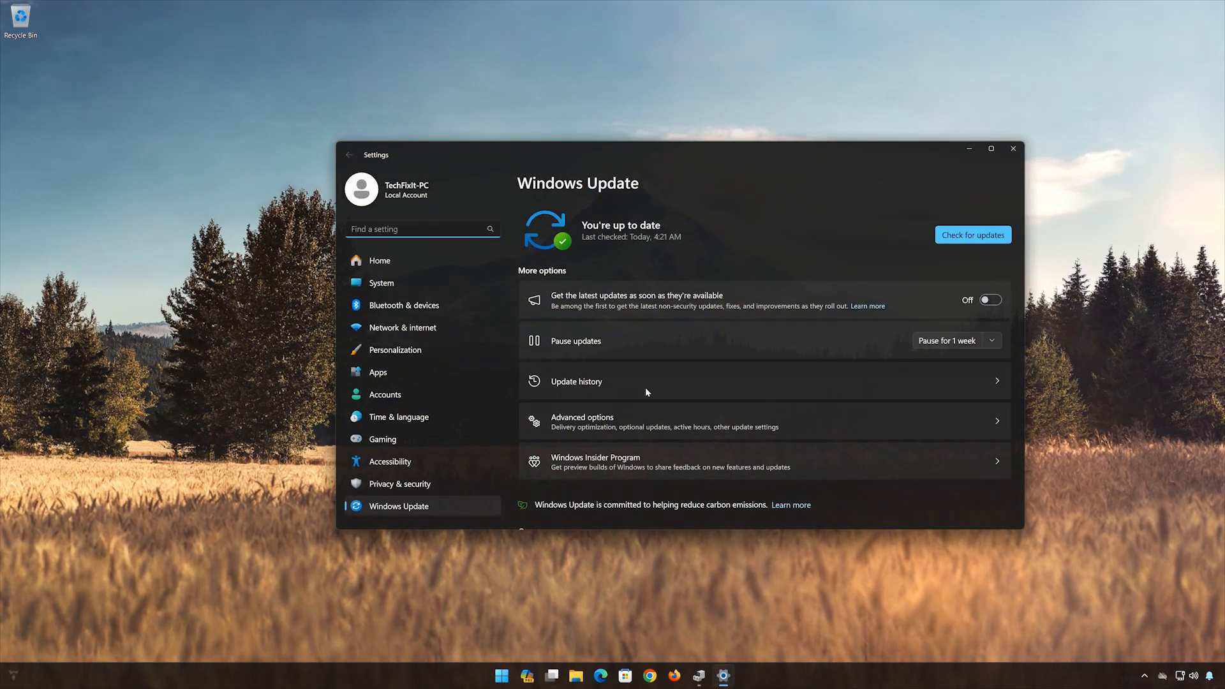
pyautogui.click(990, 233)
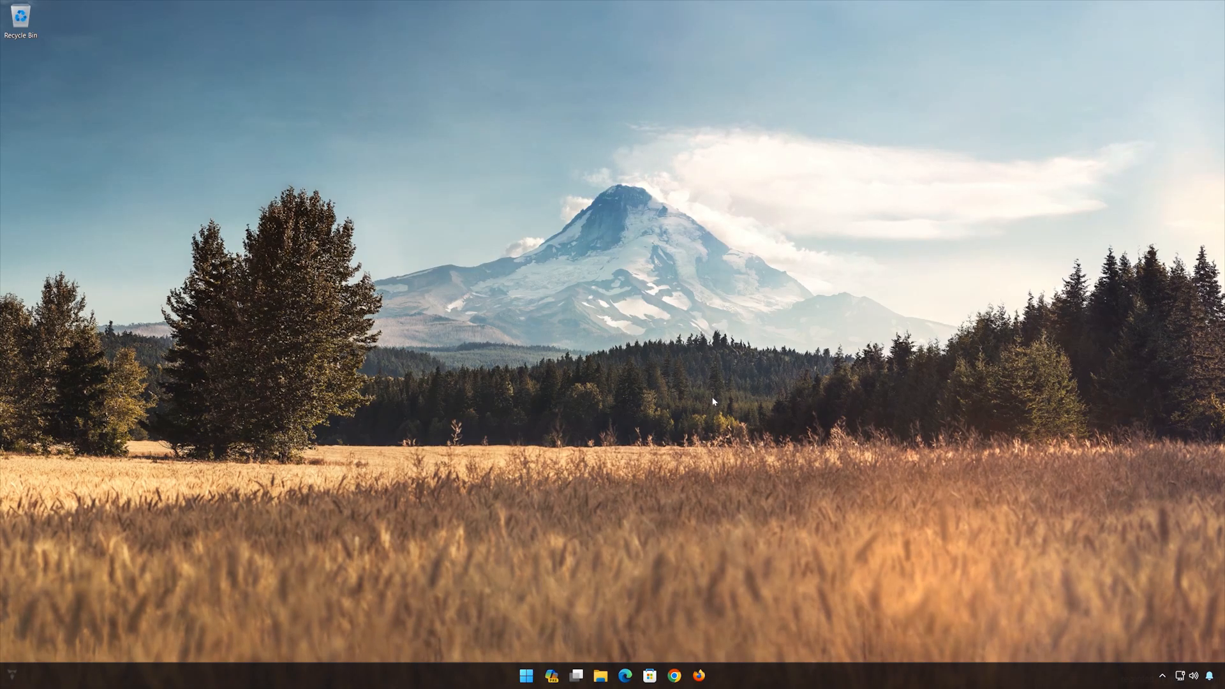
# - Find and open Device Manager again from the desktop, and place its window in the middle of the screen
pyautogui.click(527, 676)
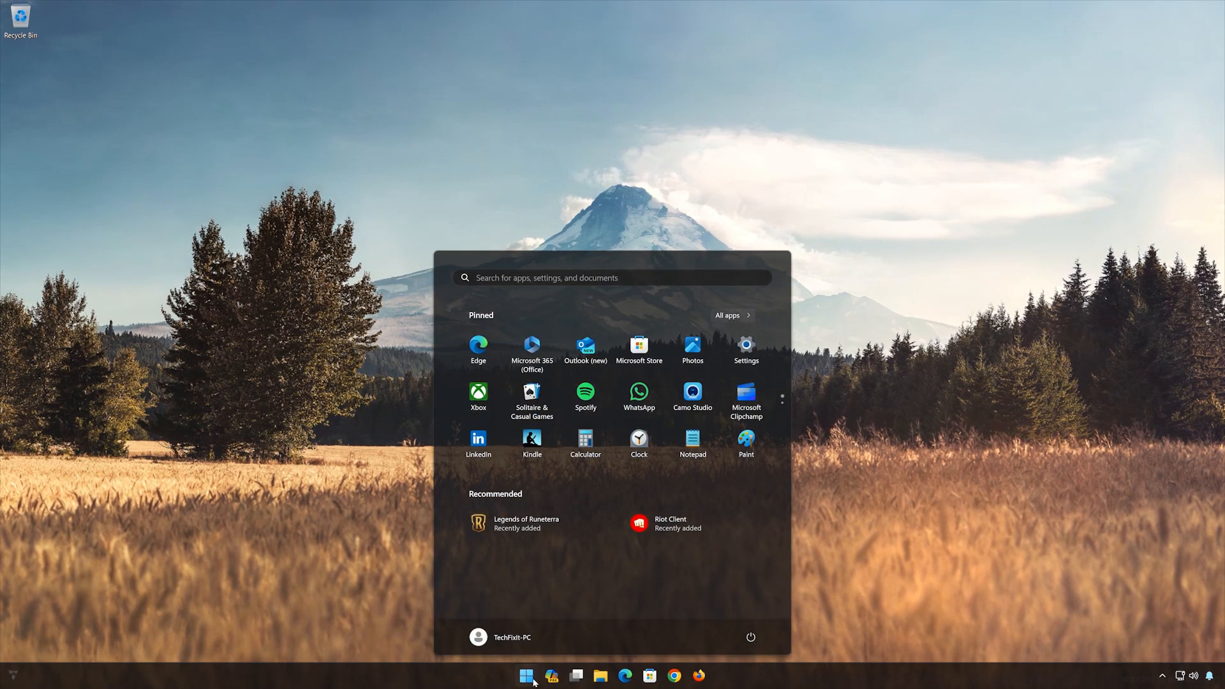
pyautogui.write('device')
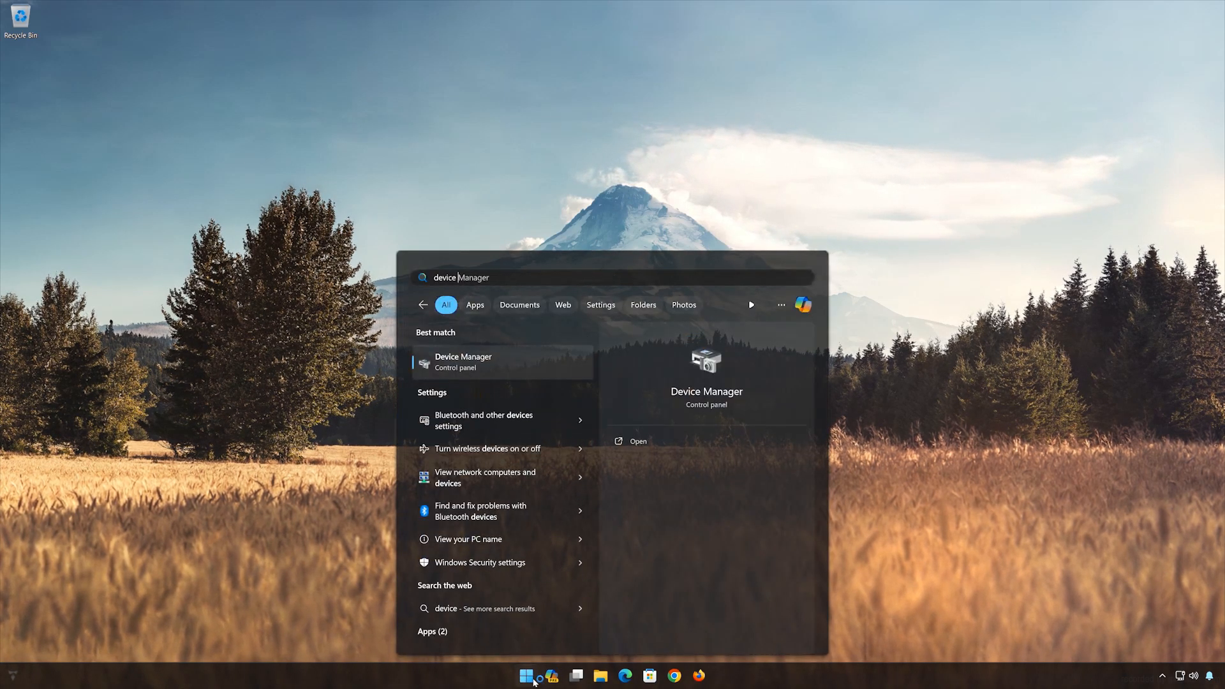
pyautogui.write(' manager')
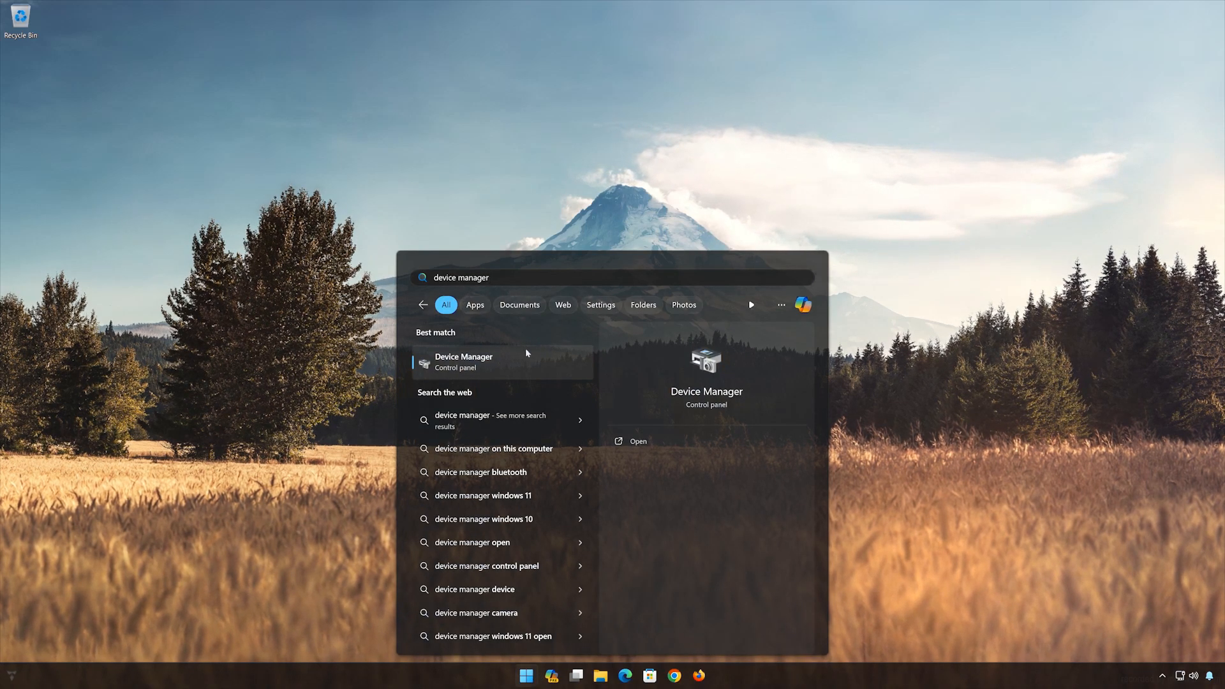
pyautogui.click(513, 371)
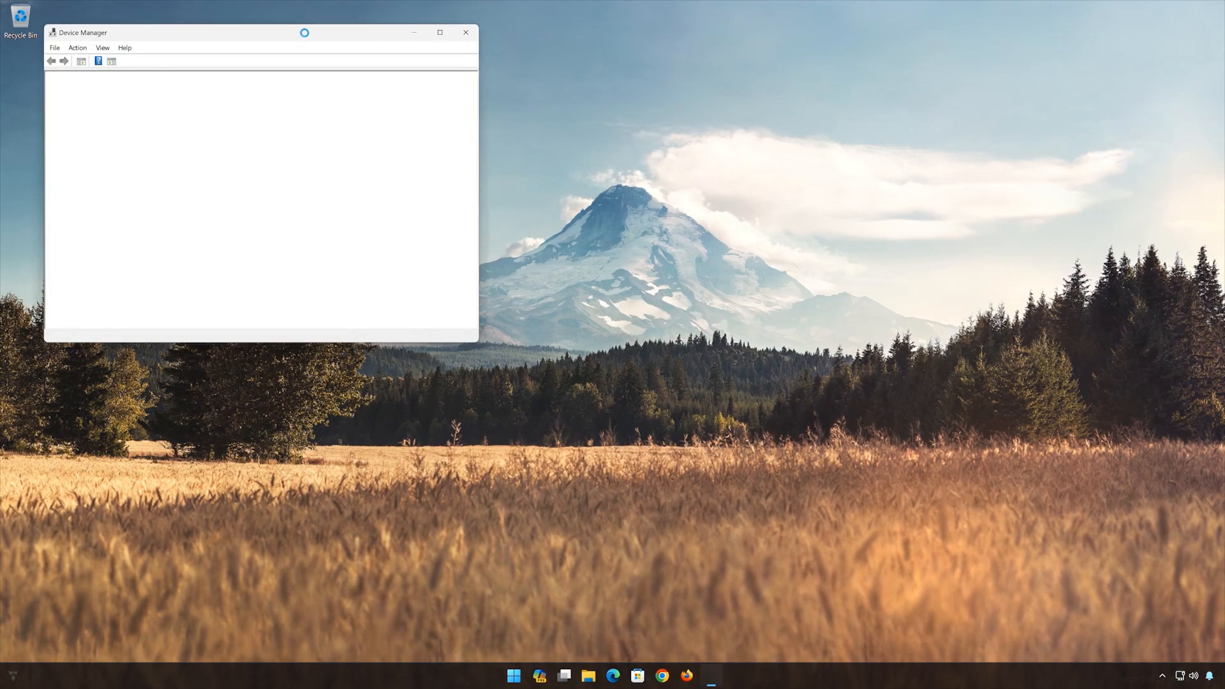
pyautogui.moveTo(304, 33); pyautogui.dragTo(733, 190)
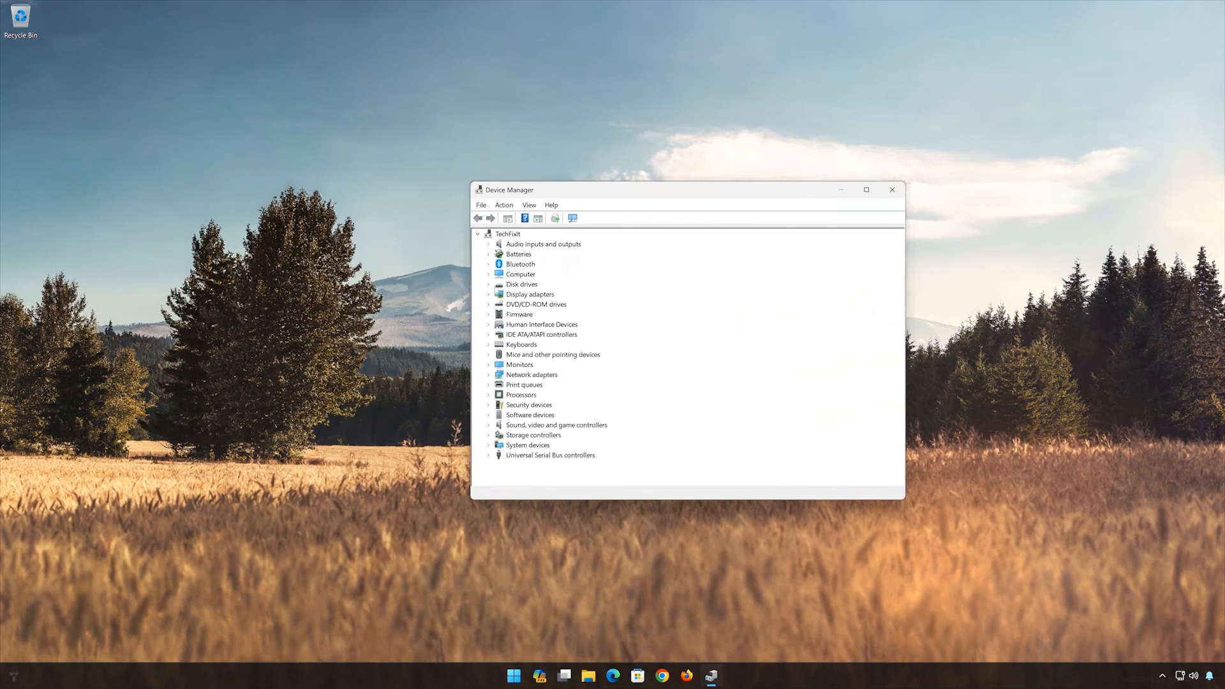
# - Expand DVD/CD-ROM drives and show the driver properties of the NECVMWar VMware SATA CD01 device
pyautogui.click(489, 305)
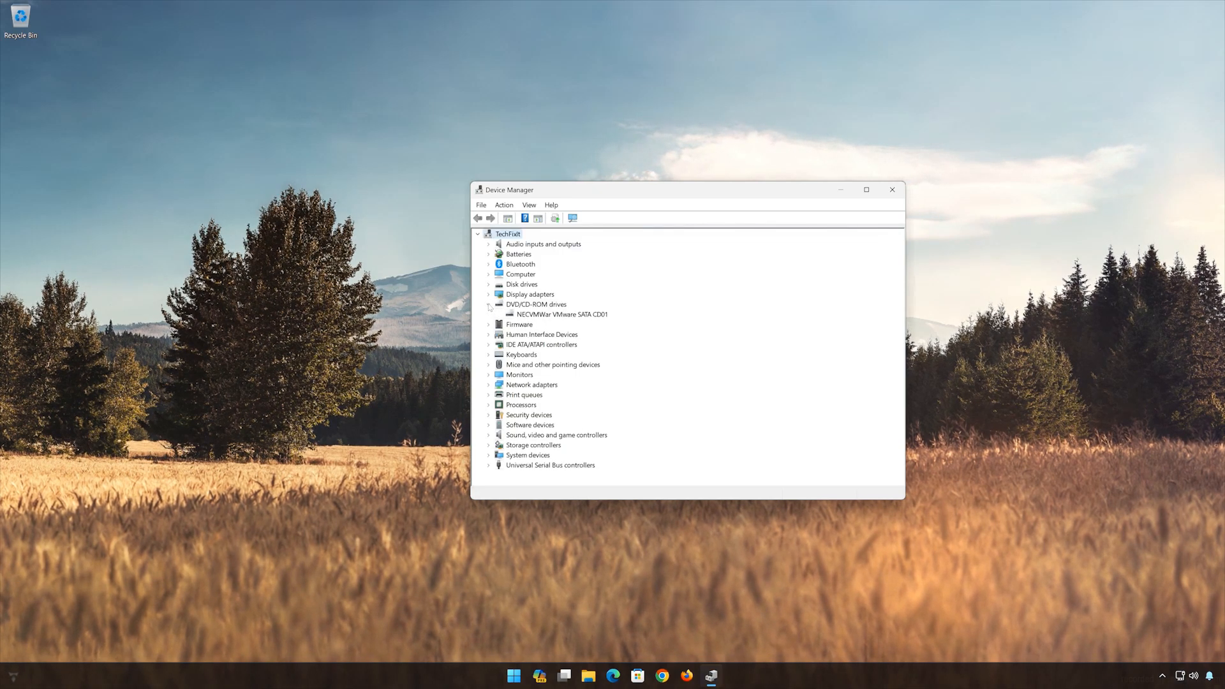
pyautogui.click(524, 315)
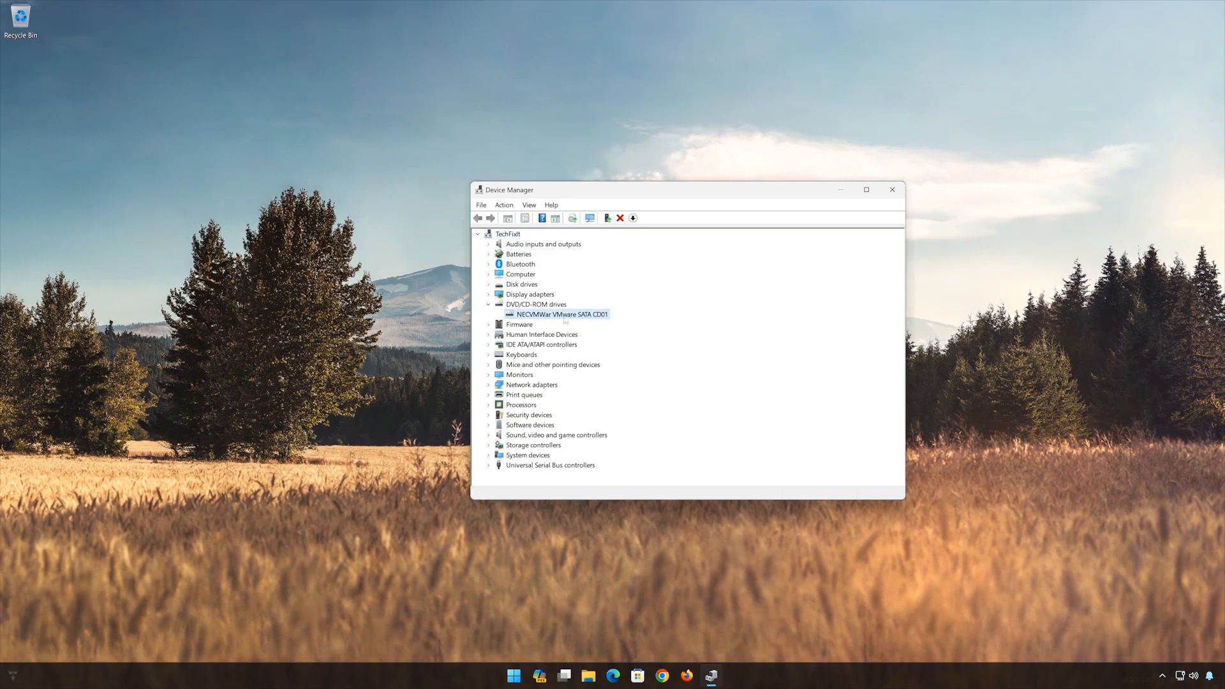
pyautogui.rightClick(575, 317)
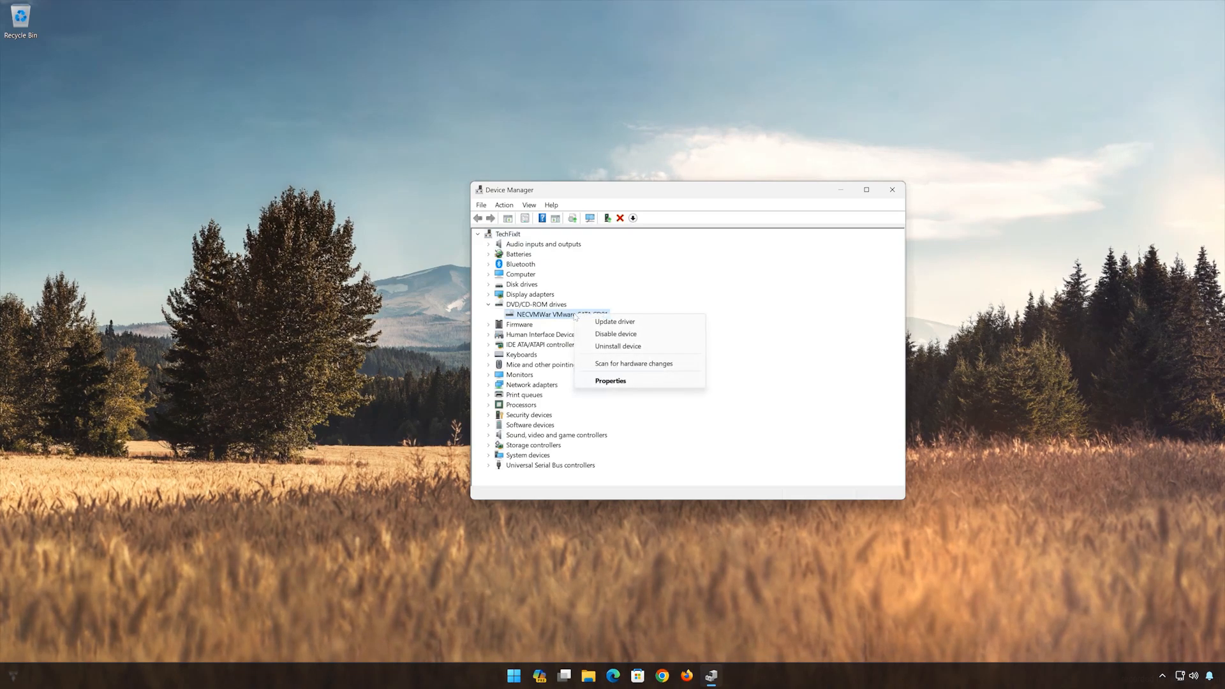
pyautogui.click(627, 382)
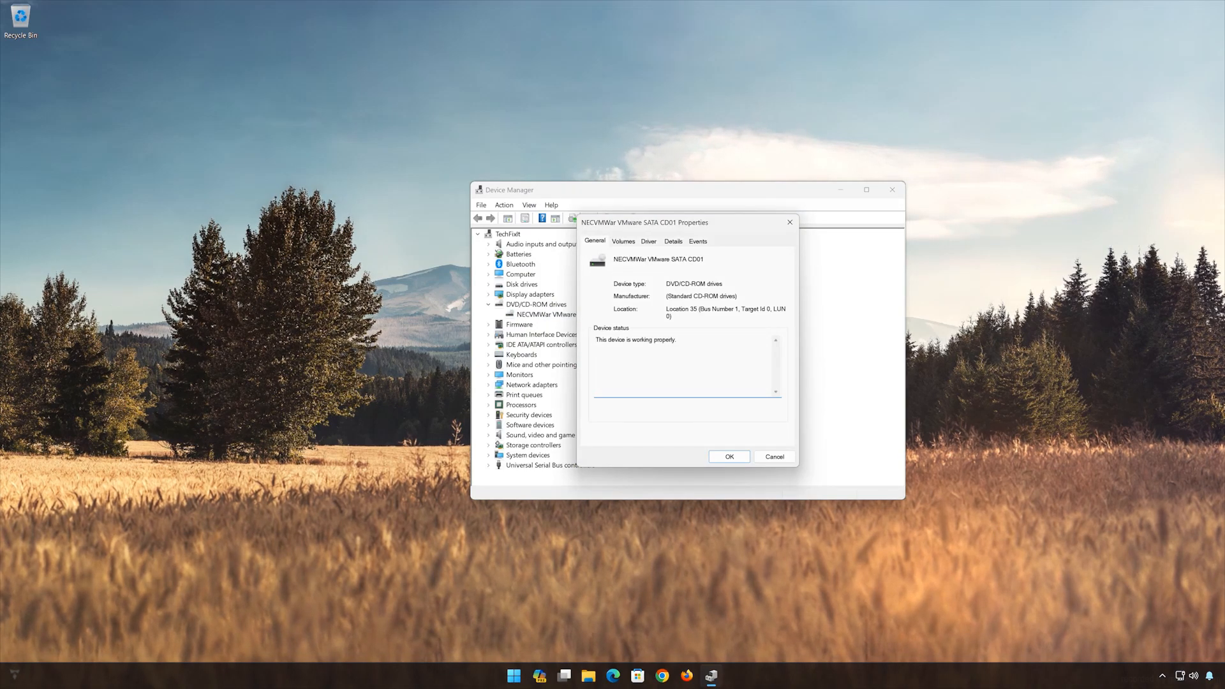
pyautogui.click(658, 242)
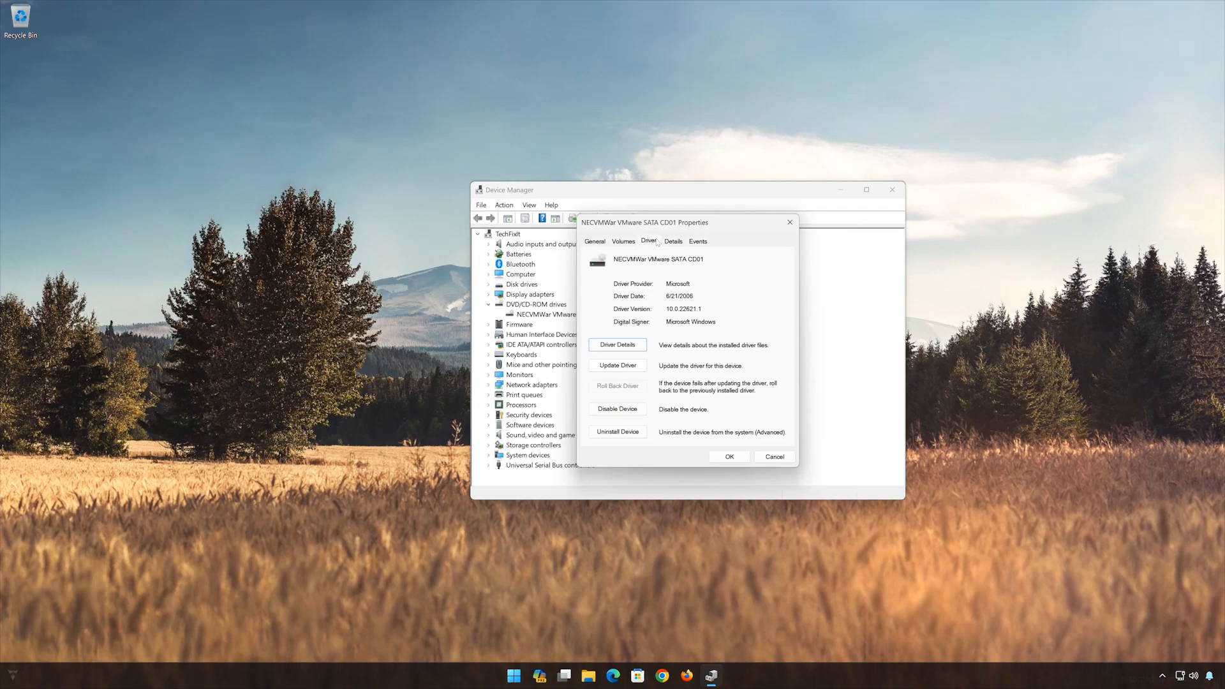
# - Disable the NECVMWar VMware SATA CD01 device, confirm the change, and enable the device again
pyautogui.click(621, 411)
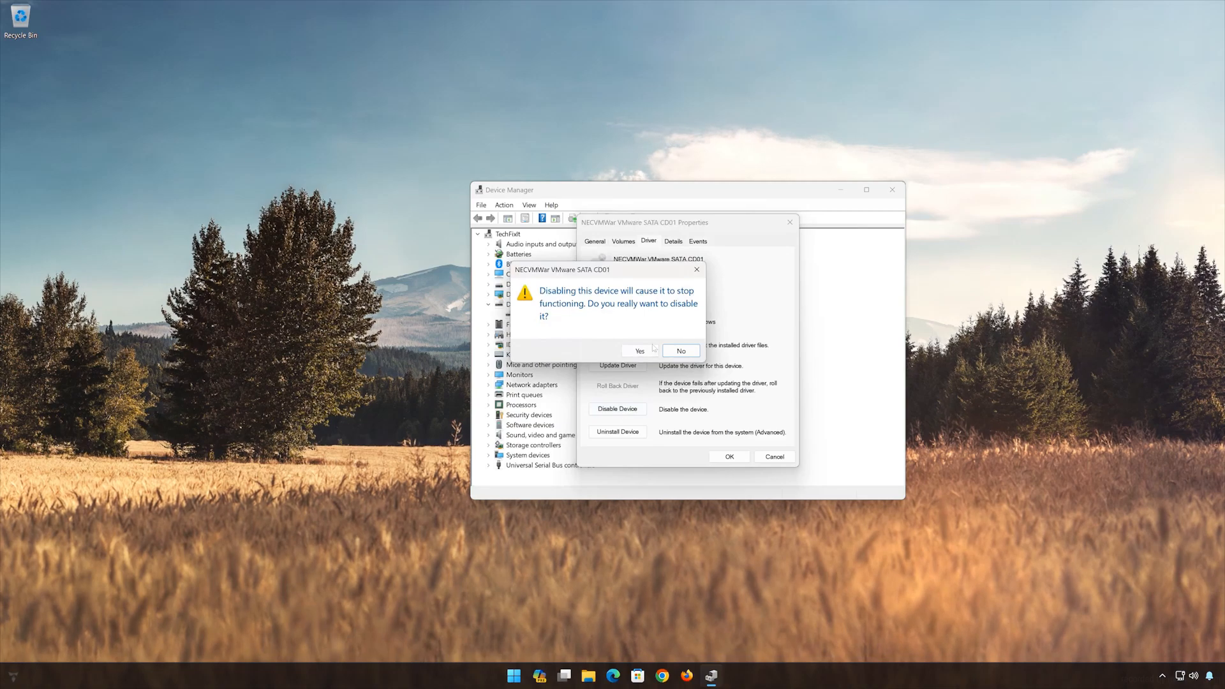
pyautogui.click(640, 352)
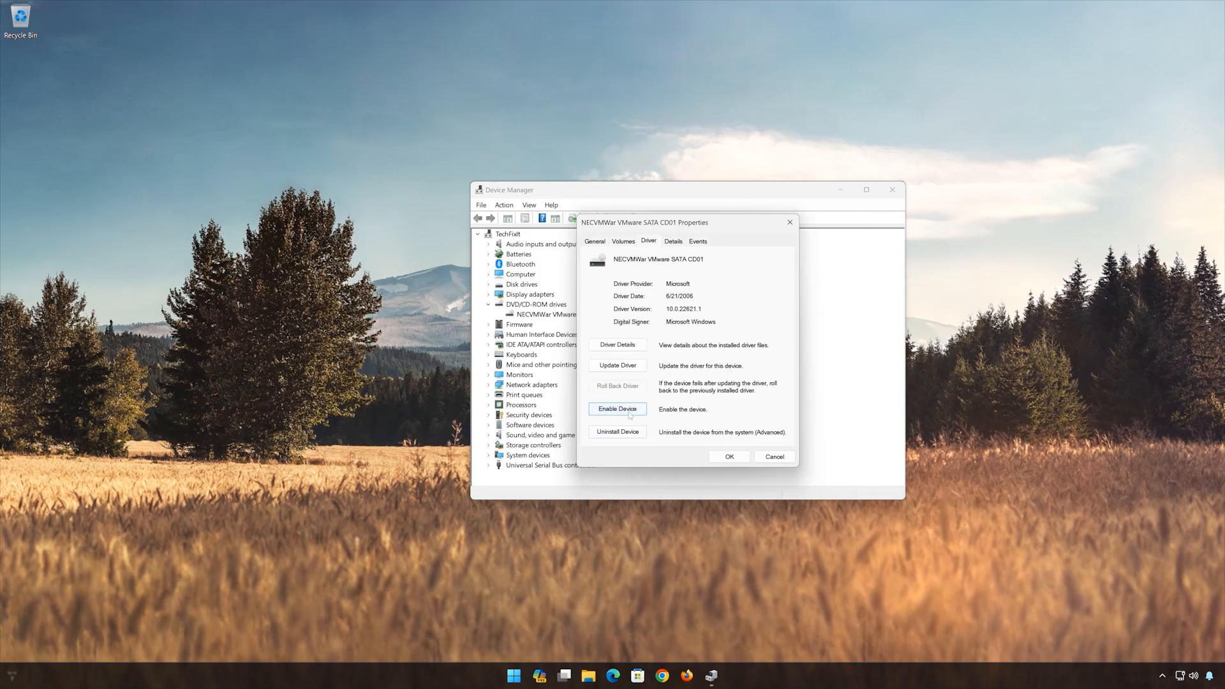
pyautogui.click(620, 414)
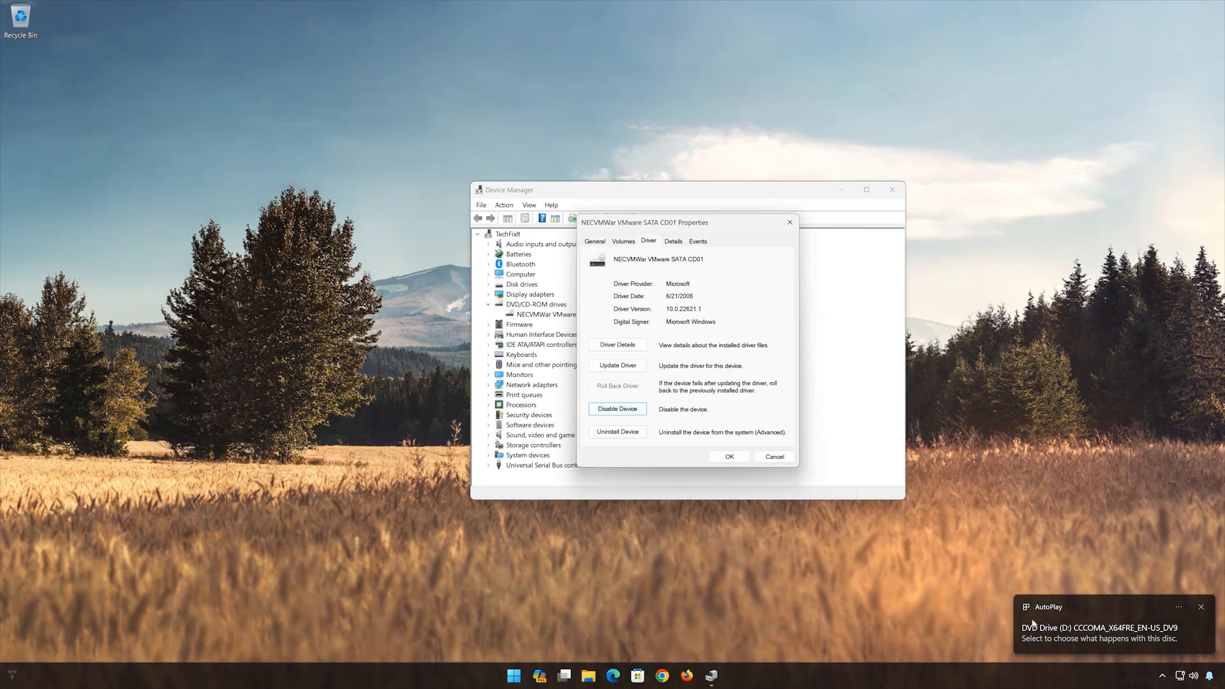
# - Respond to the AutoPlay notification for DVD Drive (D:) by opening the disc's folder to view its files
pyautogui.click(1083, 627)
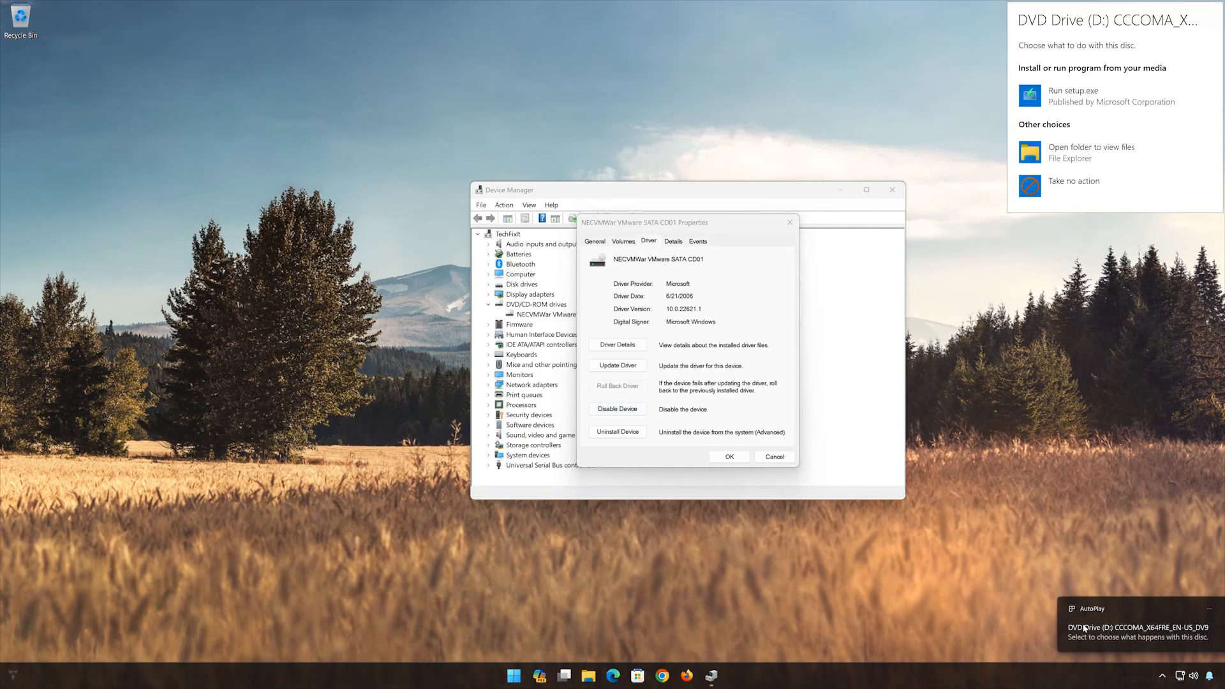
pyautogui.click(1056, 160)
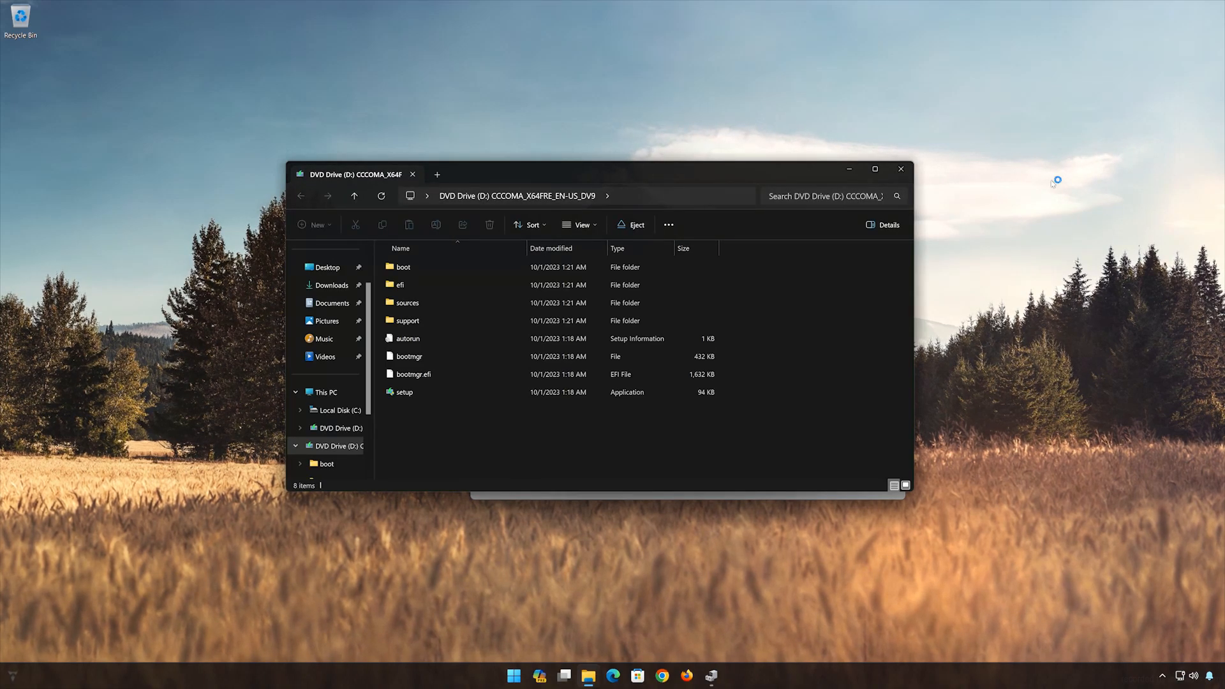
# - Close the DVD Drive (D:) folder window and Device Manager to return to the empty desktop
pyautogui.click(900, 169)
pyautogui.click(790, 222)
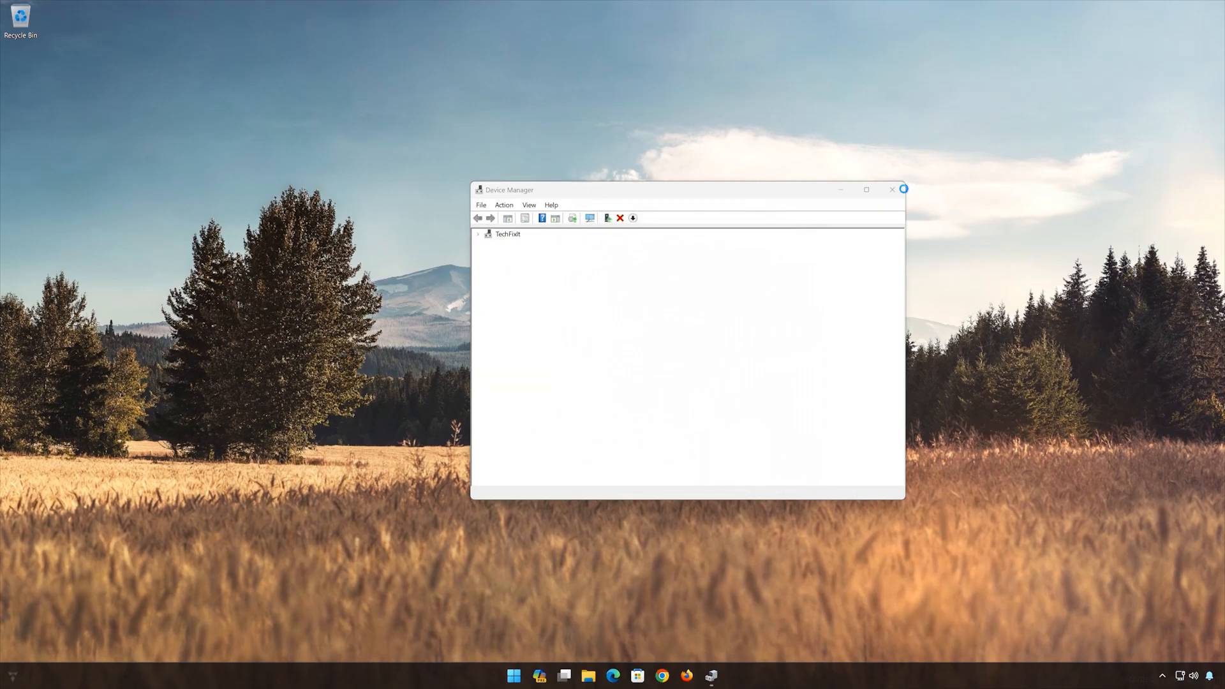
pyautogui.click(892, 189)
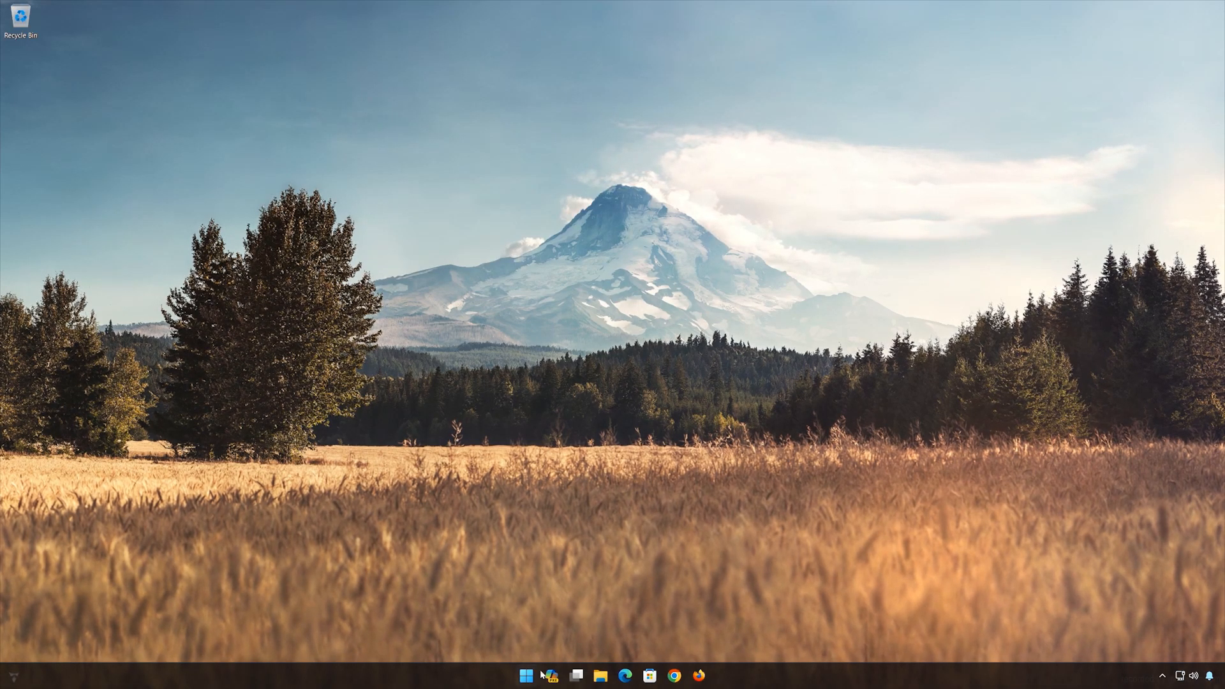
# - Search Windows for "device manager", open Device Manager, and move its window to the middle of the desktop
pyautogui.click(526, 680)
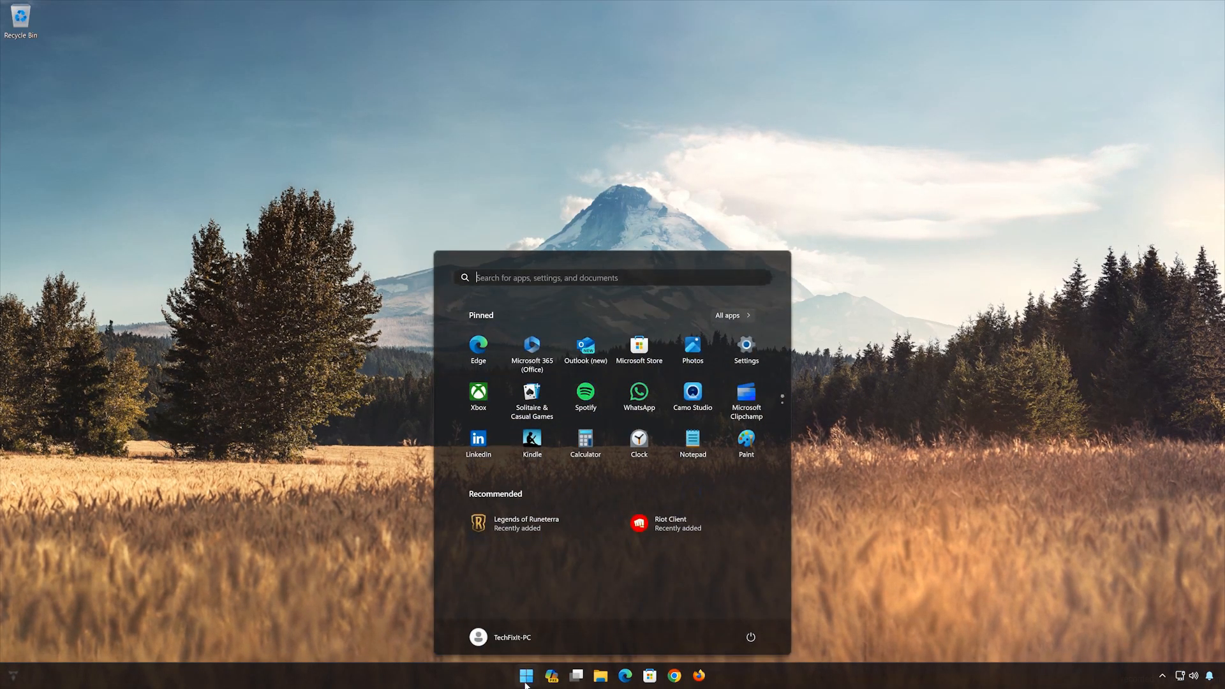
pyautogui.write('device manager')
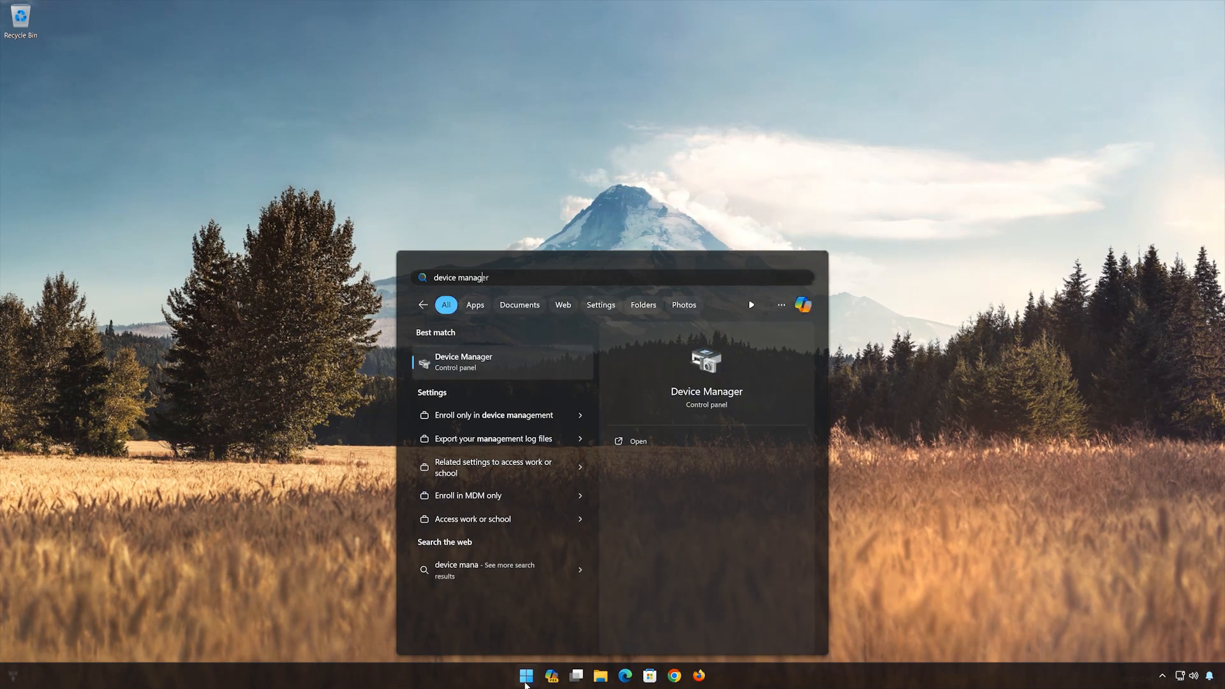
pyautogui.click(491, 370)
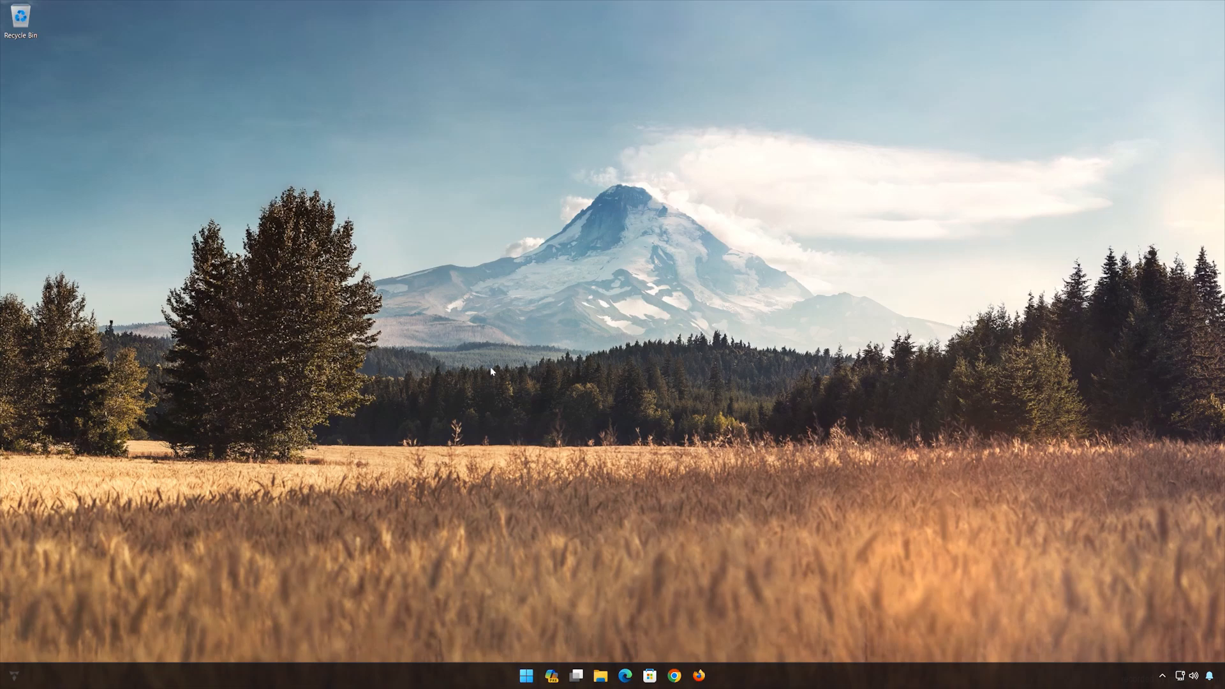
pyautogui.moveTo(291, 36); pyautogui.dragTo(630, 186)
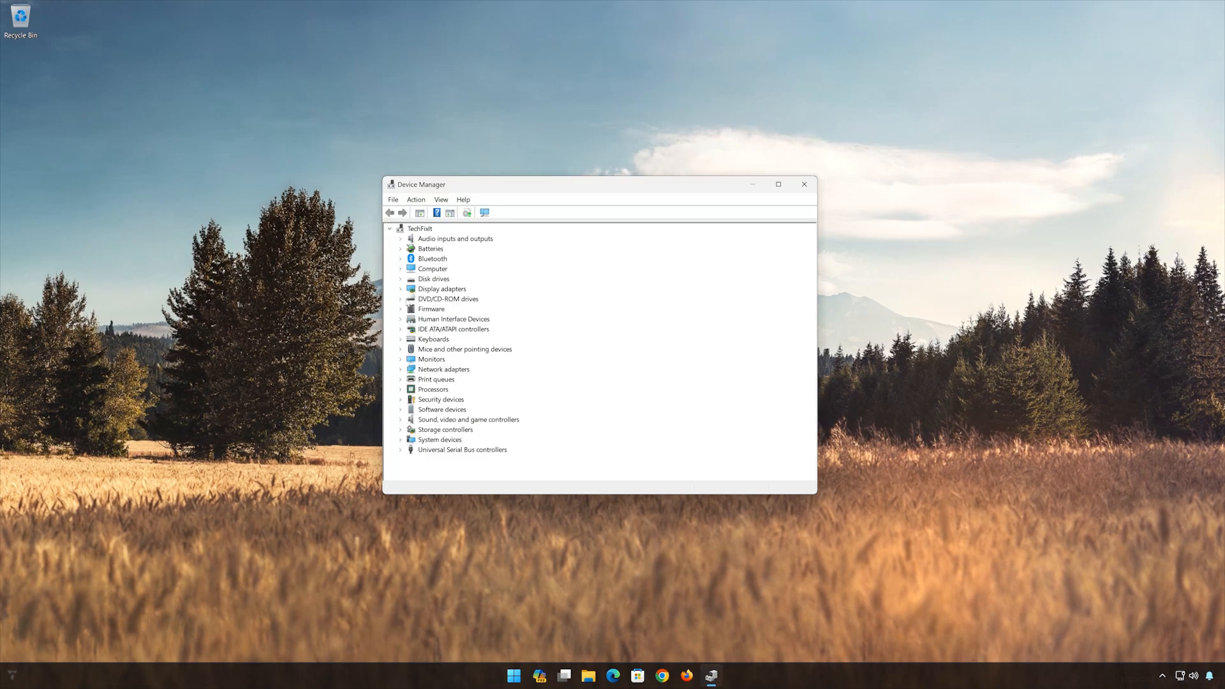
# - Expand DVD/CD-ROM drives and bring up the driver properties of the NECVMWar VMware SATA CD01 device
pyautogui.click(402, 299)
pyautogui.click(440, 310)
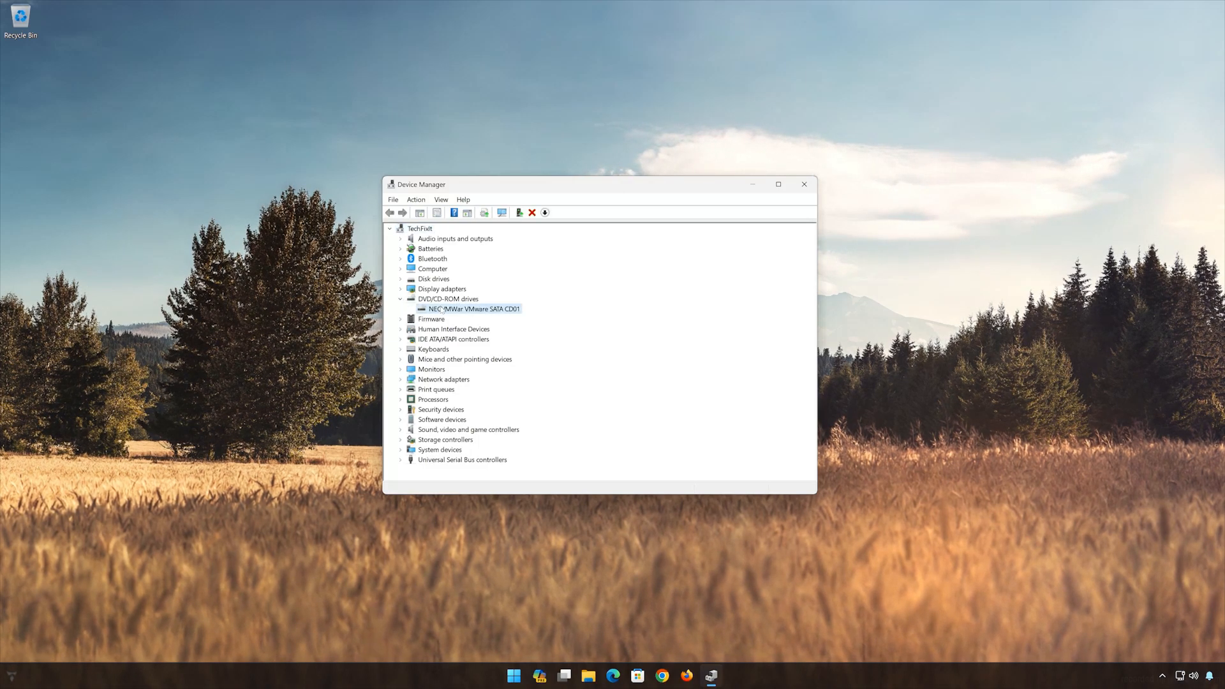
pyautogui.rightClick(442, 310)
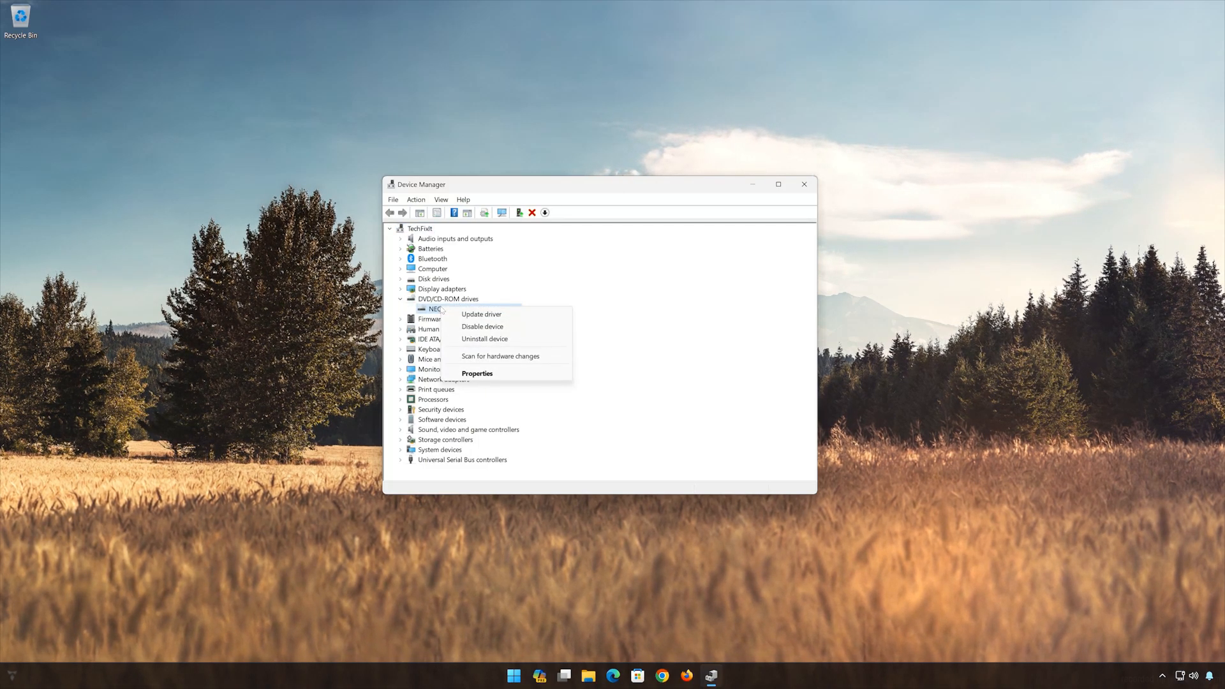
pyautogui.click(499, 376)
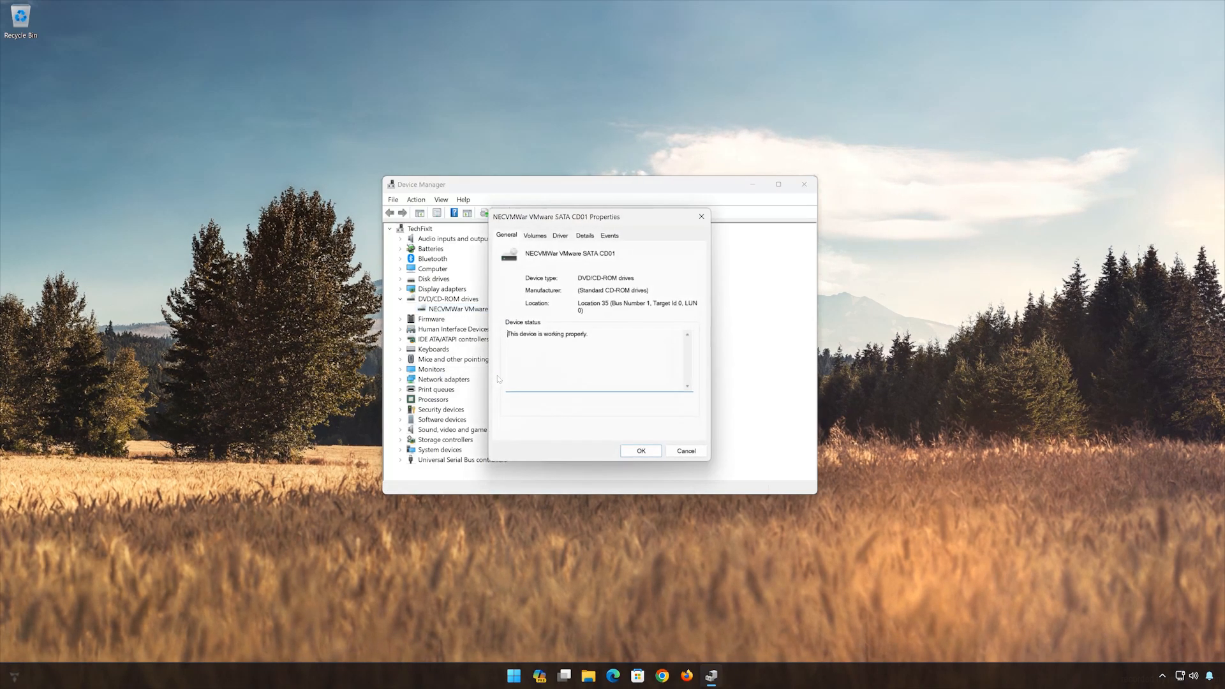
pyautogui.click(562, 236)
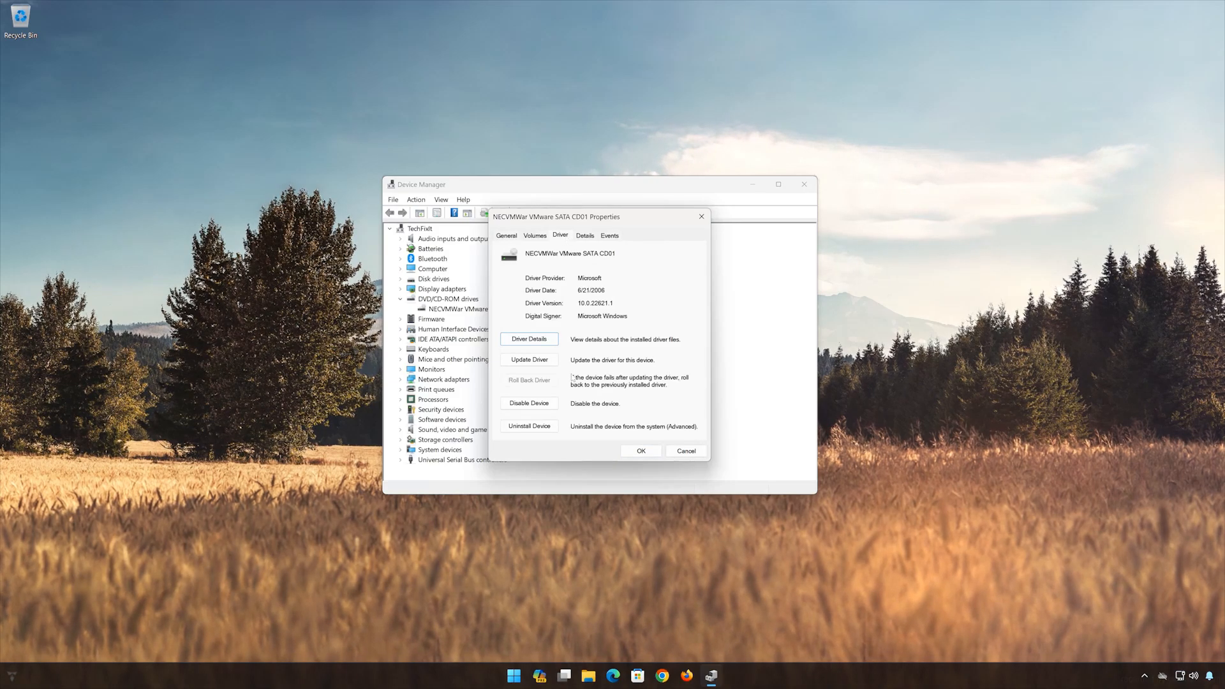
# - Uninstall the NECVMWar VMware SATA CD01 device, confirm the removal, and close Device Manager
pyautogui.click(528, 427)
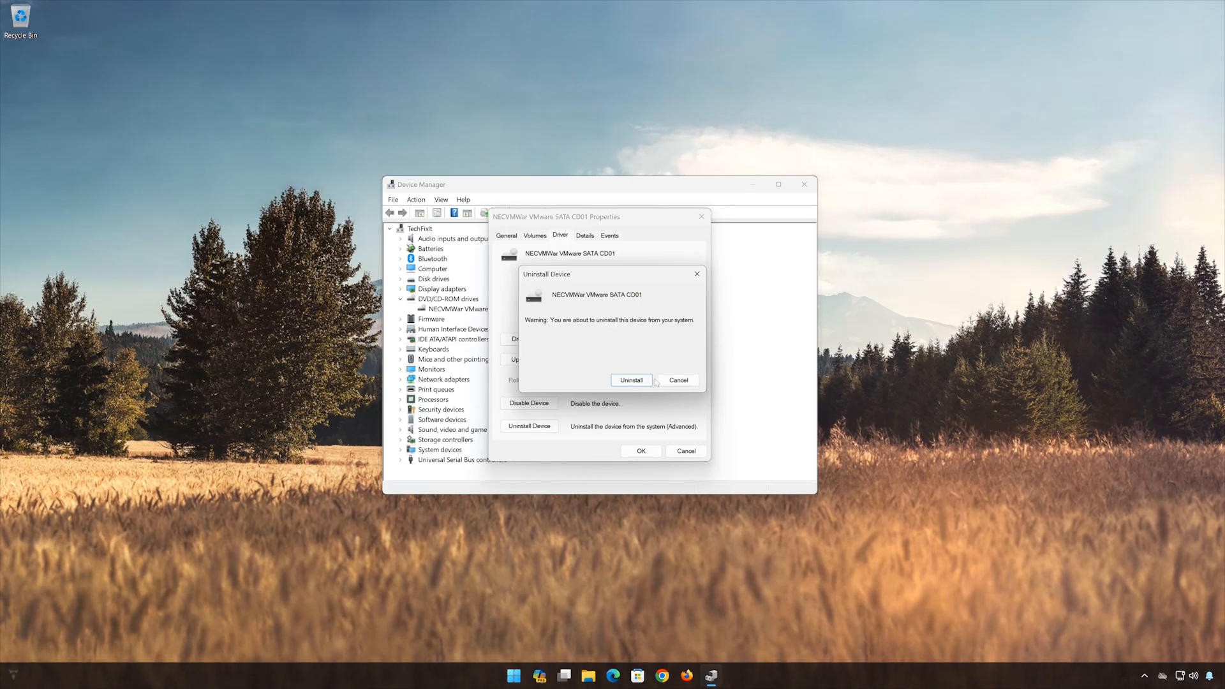
pyautogui.click(646, 381)
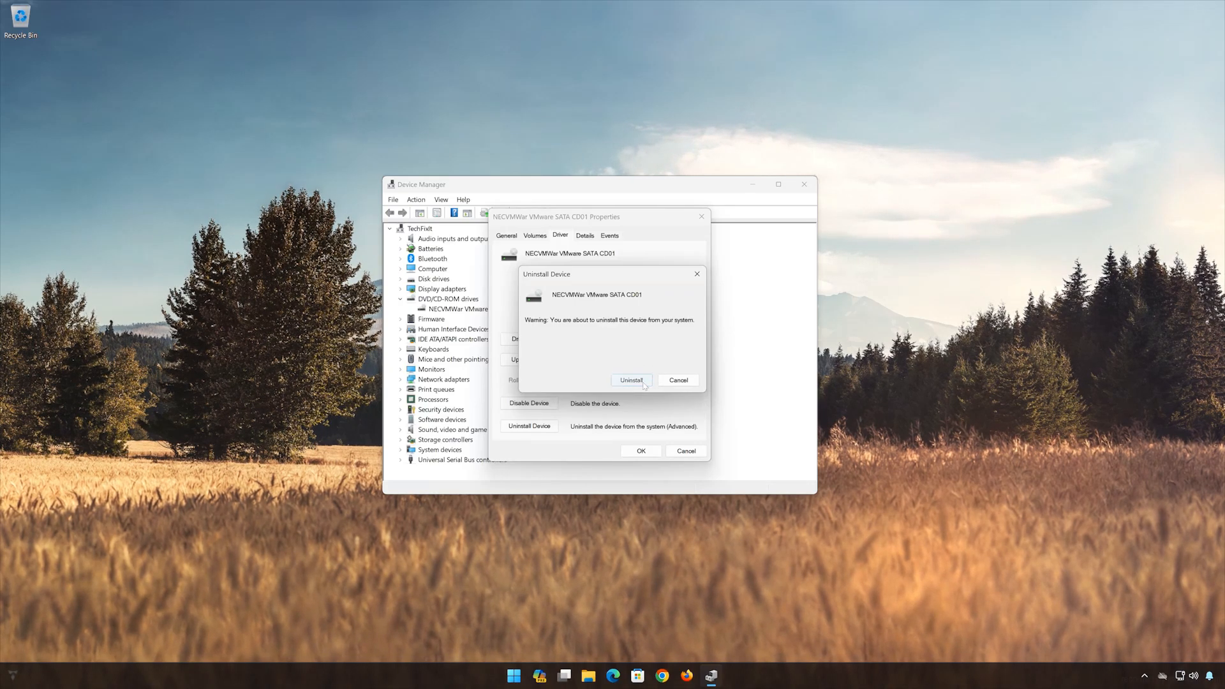
pyautogui.click(803, 183)
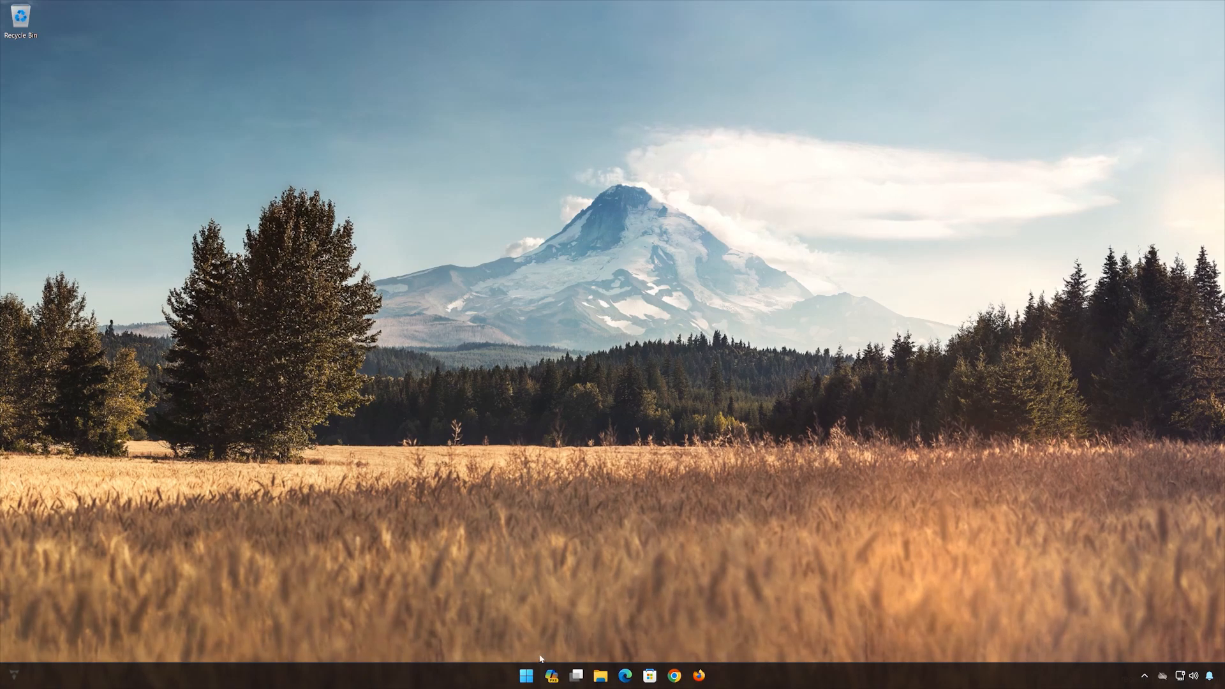
# - Restart the computer so that Windows can reinstall the removed CD/DVD drive
pyautogui.click(526, 675)
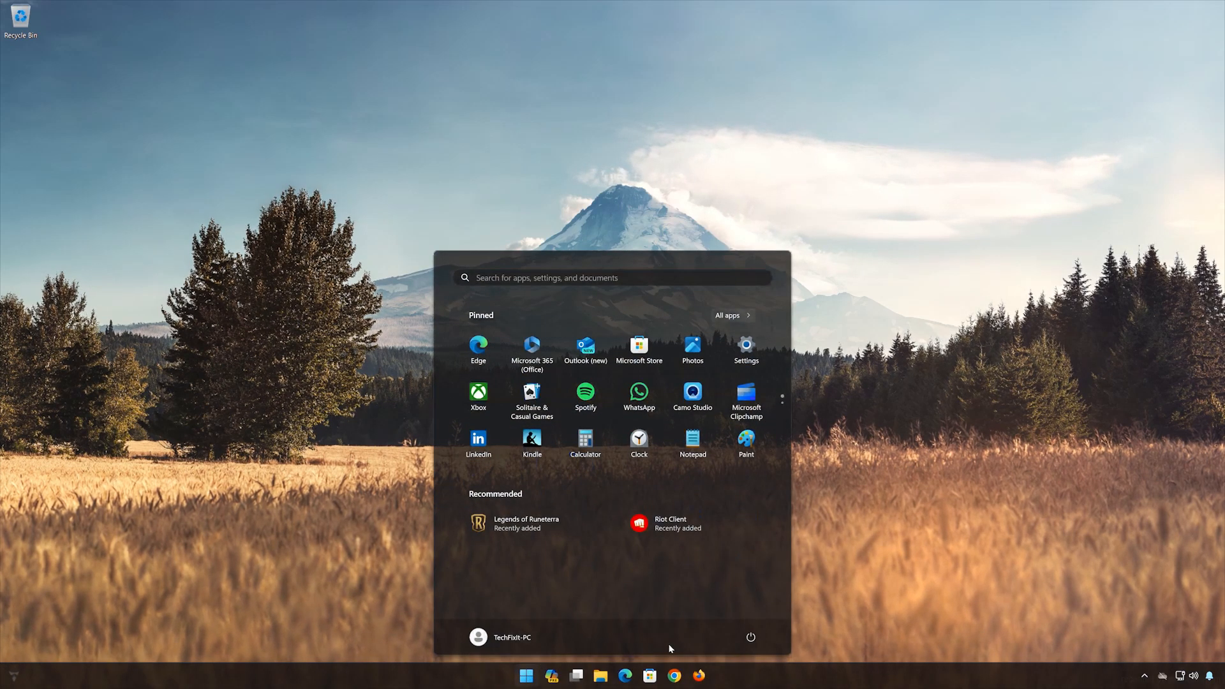
pyautogui.click(750, 637)
pyautogui.click(751, 614)
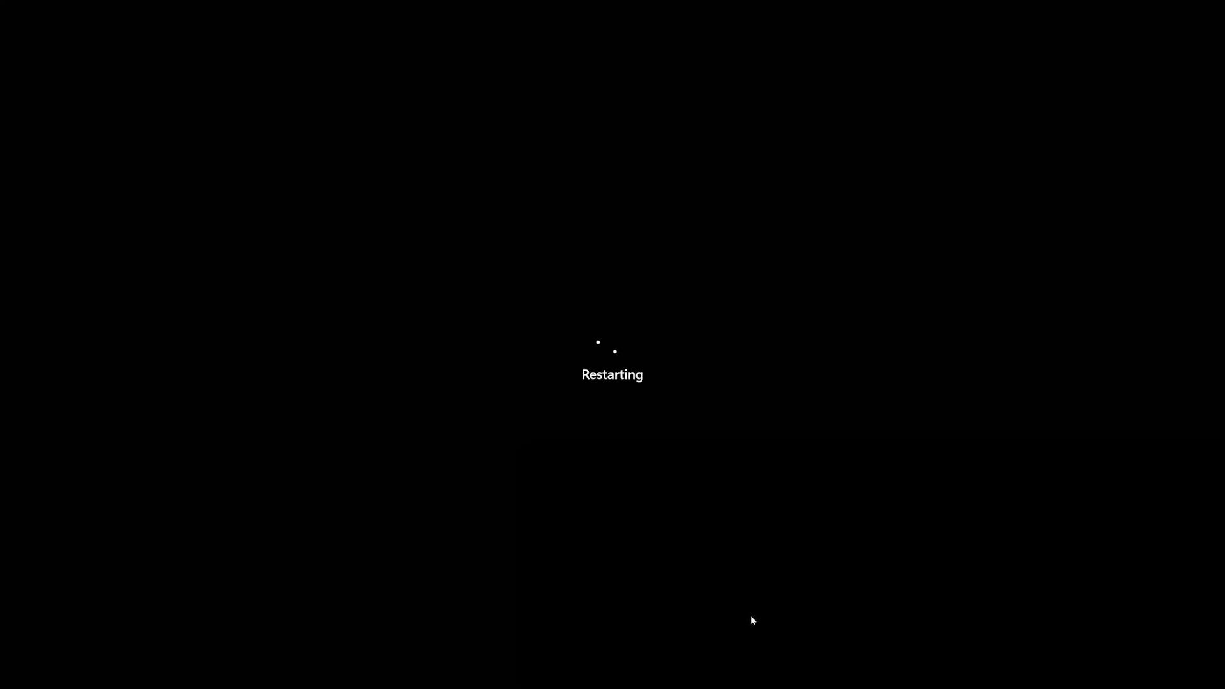